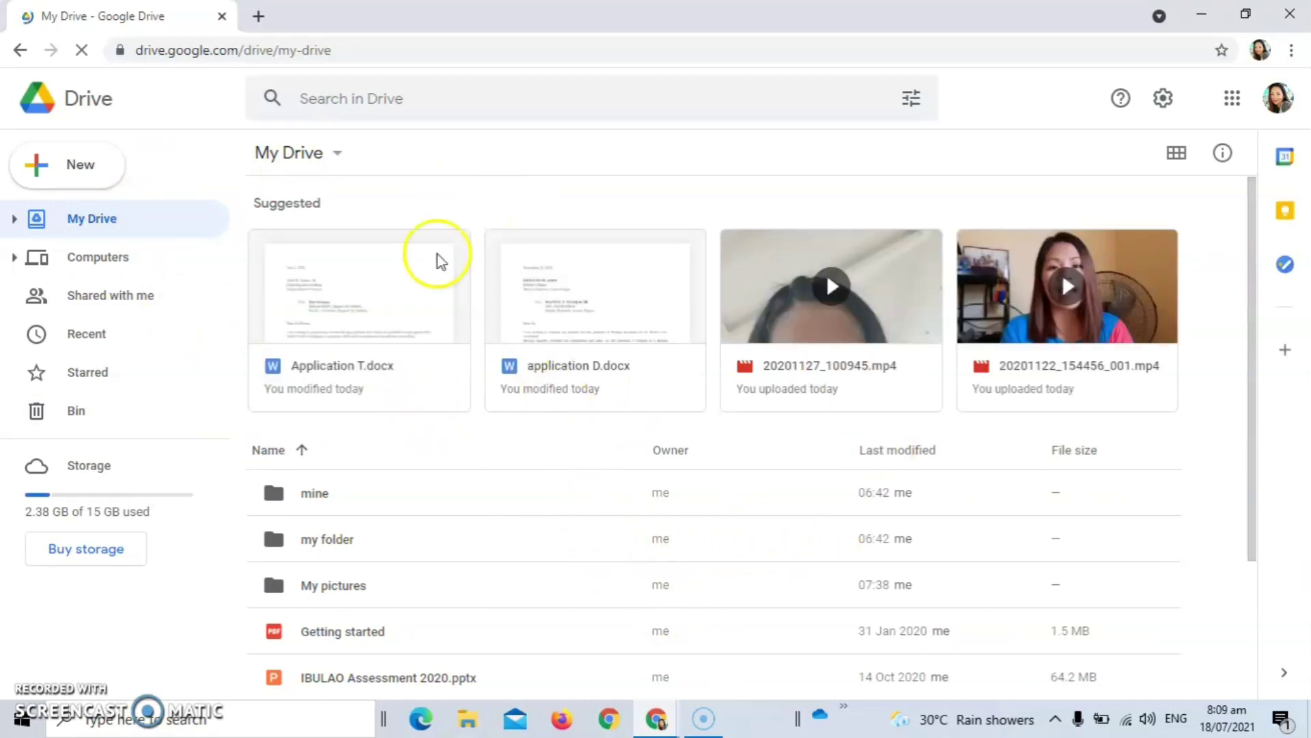
Step: Open Google Drive from the Google apps list in a new browser tab
{"action": "left_click", "coordinate": [259, 16]}
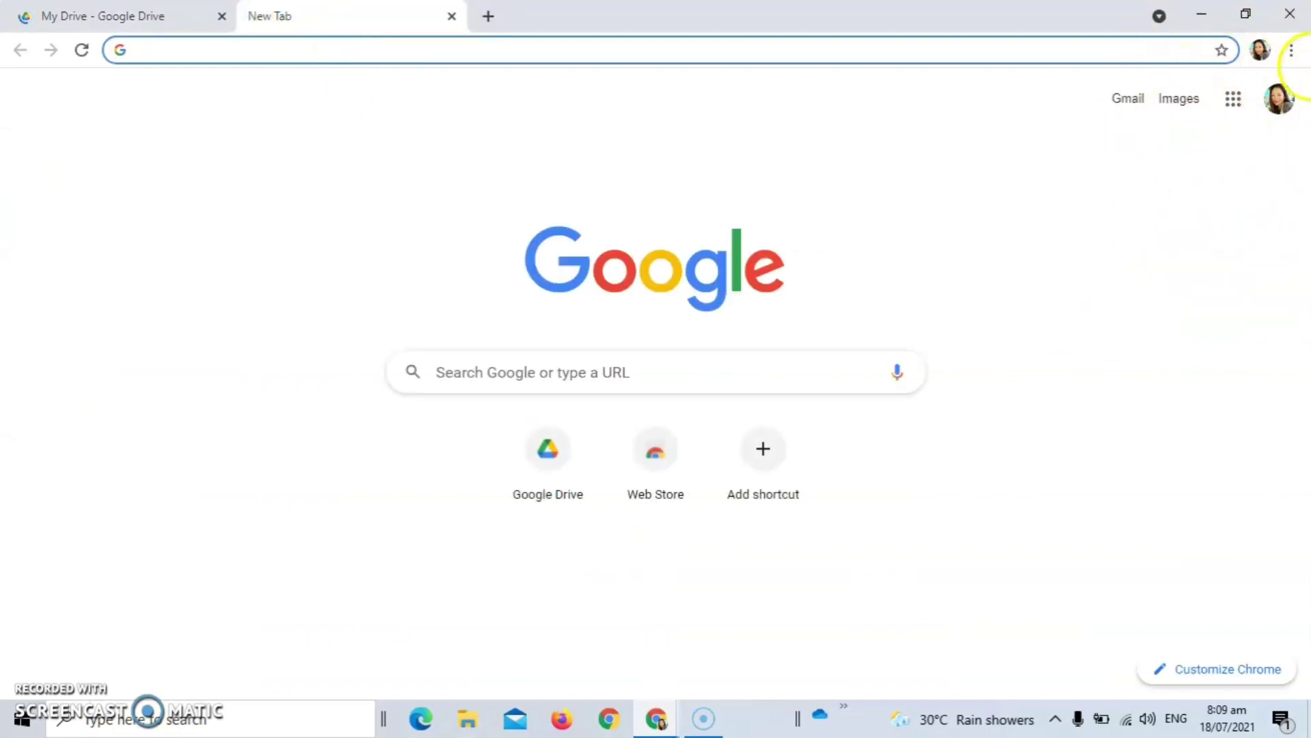
{"action": "left_click", "coordinate": [1233, 100]}
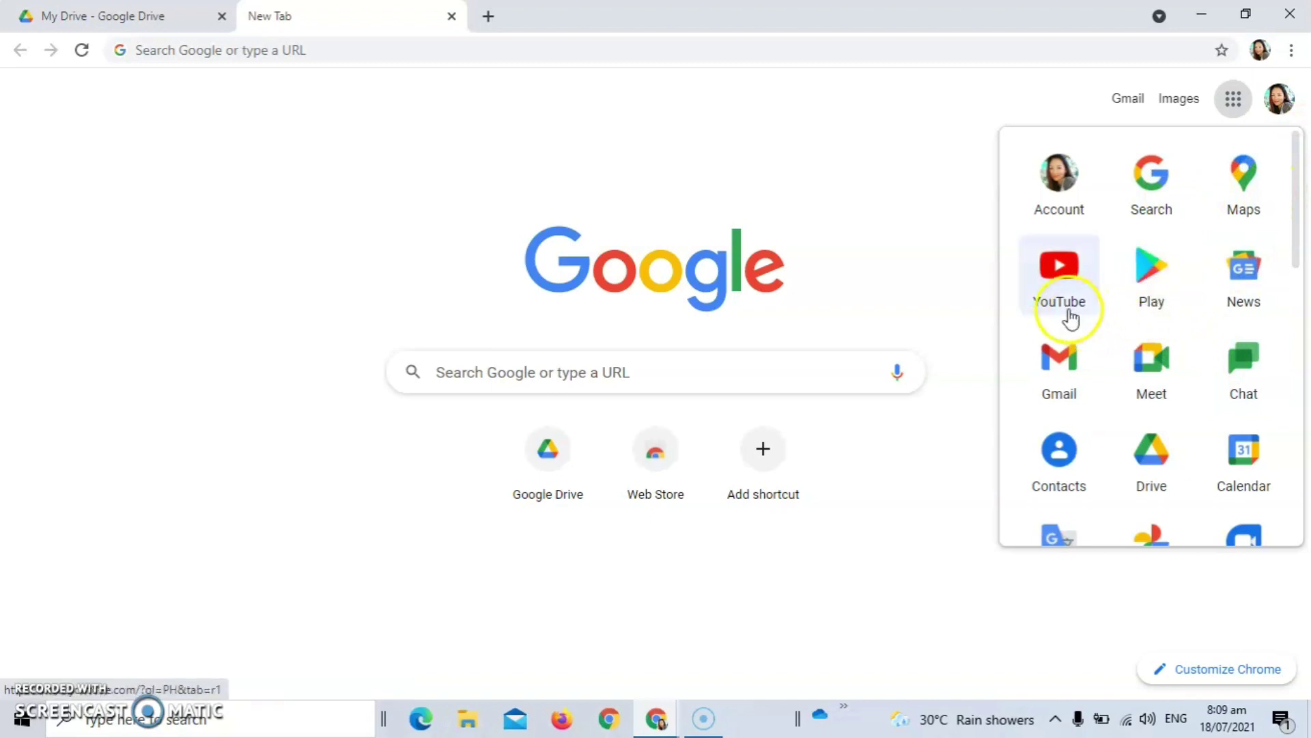
{"action": "left_click_drag", "start_coordinate": [1296, 175], "coordinate": [1296, 222]}
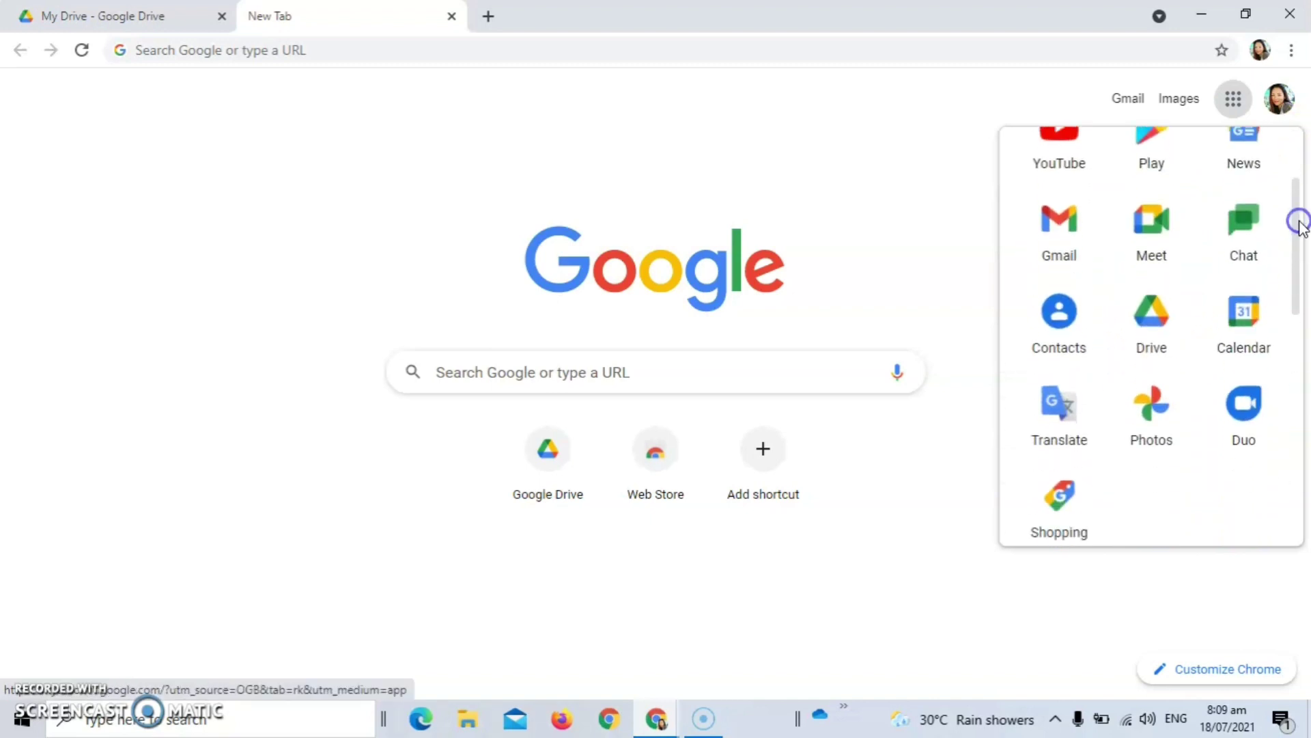
{"action": "left_click", "coordinate": [1142, 321]}
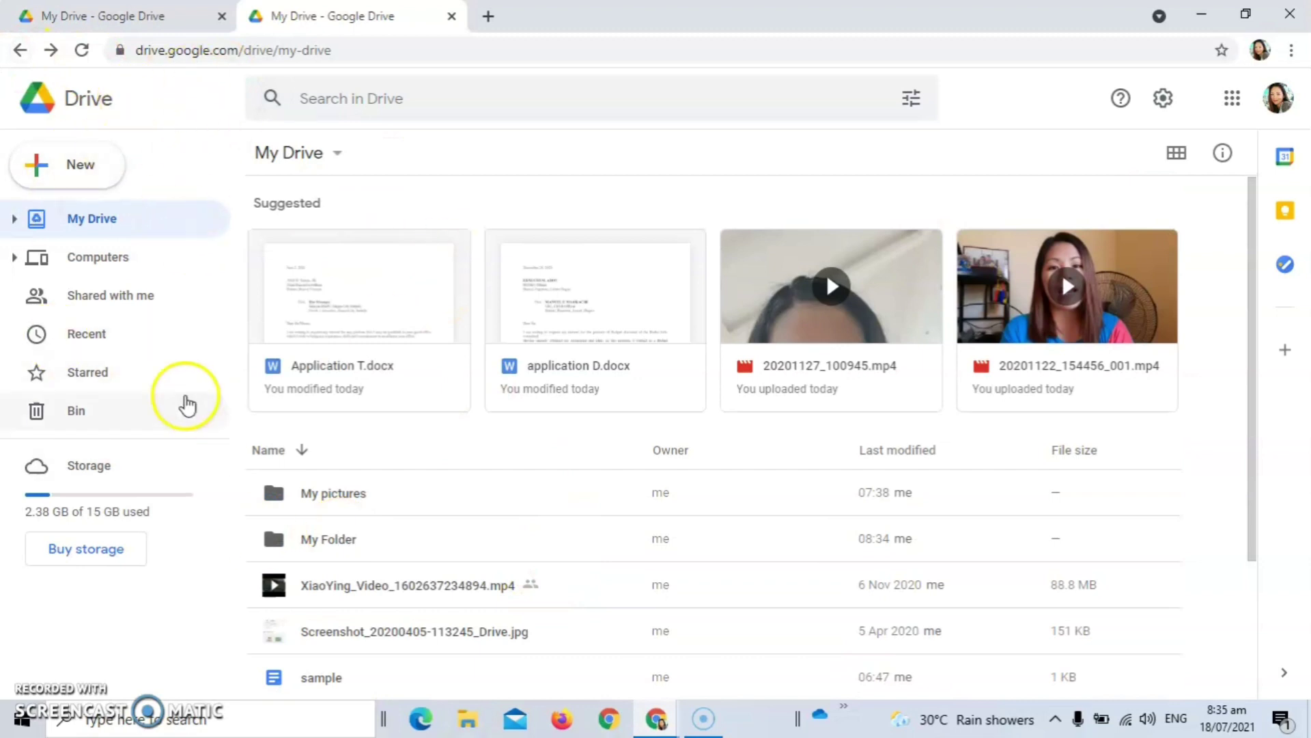
Step: Create a new folder named "office files" in My Drive
{"action": "left_click", "coordinate": [78, 165]}
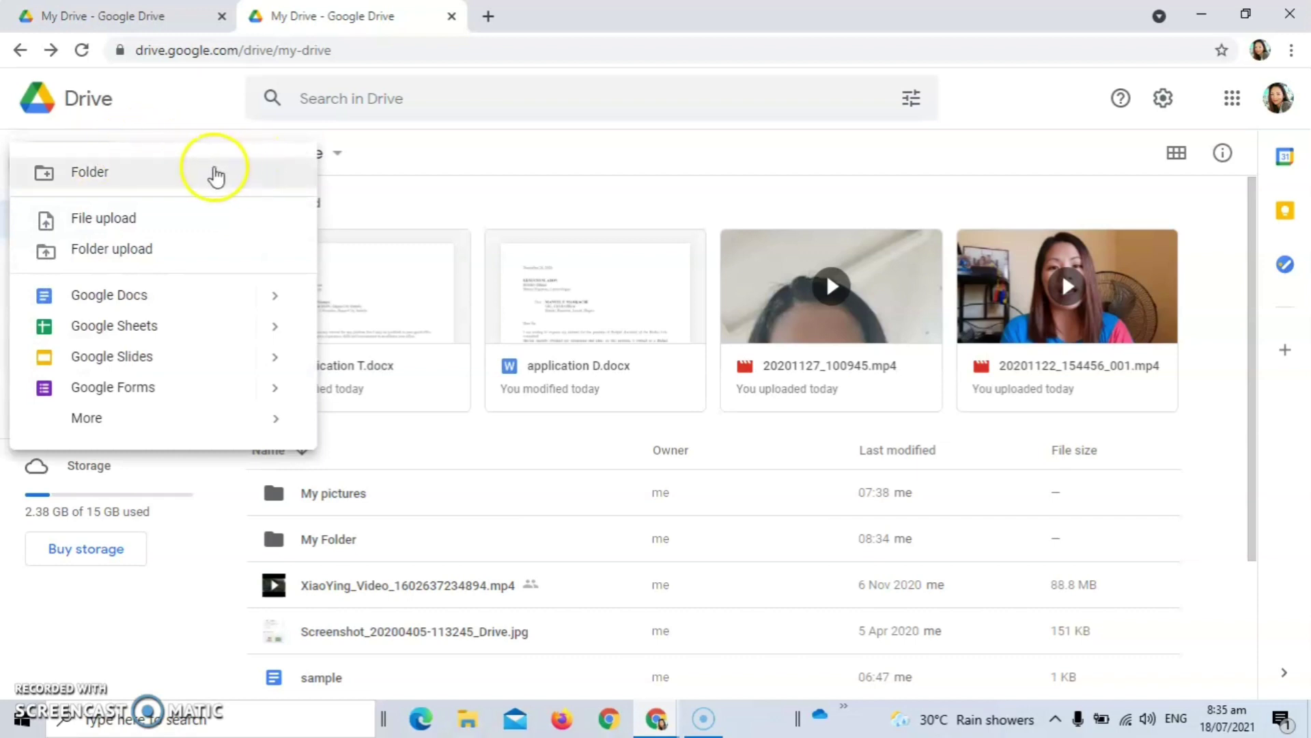
{"action": "left_click", "coordinate": [140, 172]}
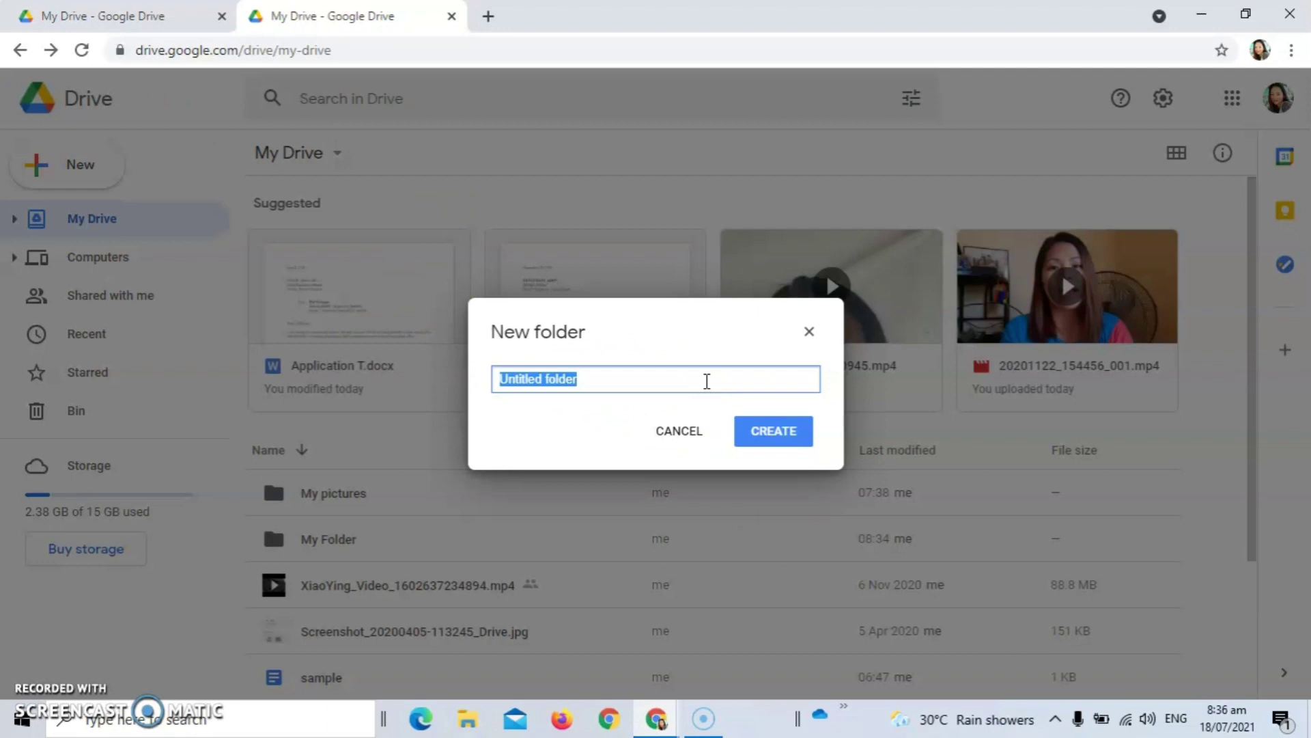
{"action": "type", "text": "office files"}
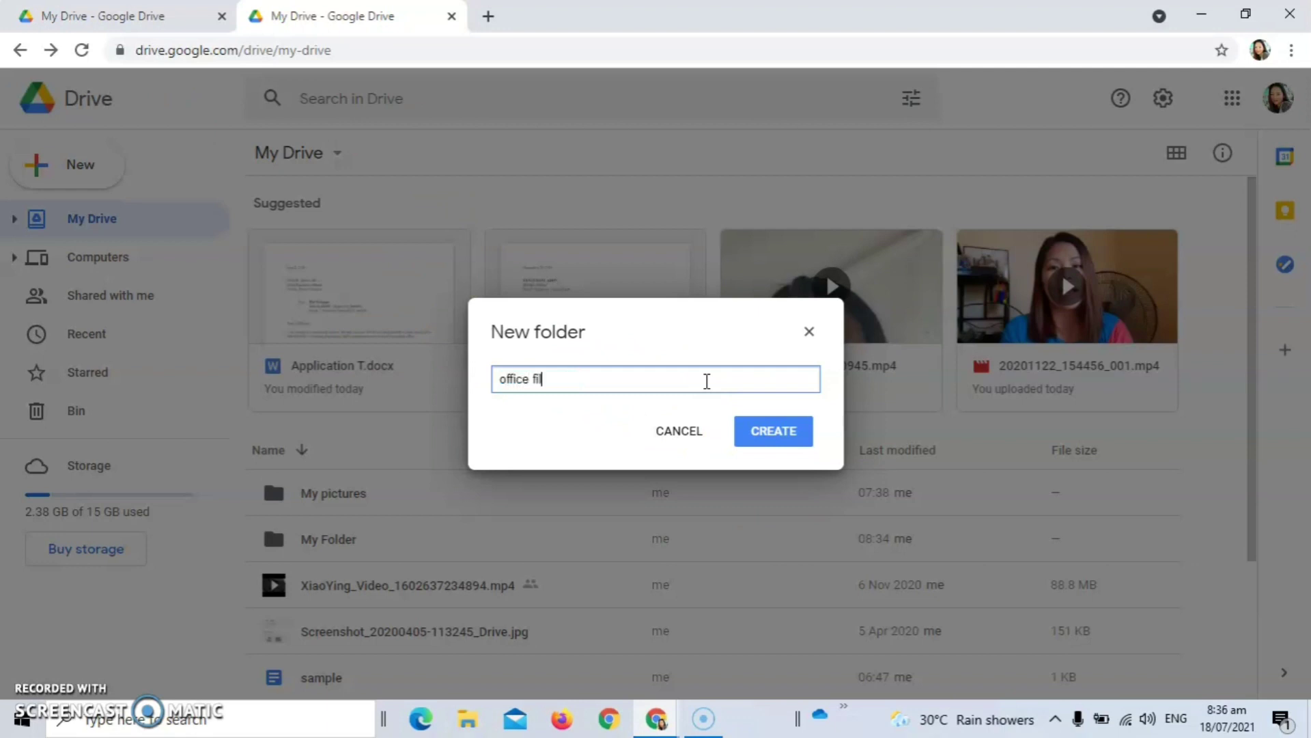
{"action": "left_click", "coordinate": [774, 437]}
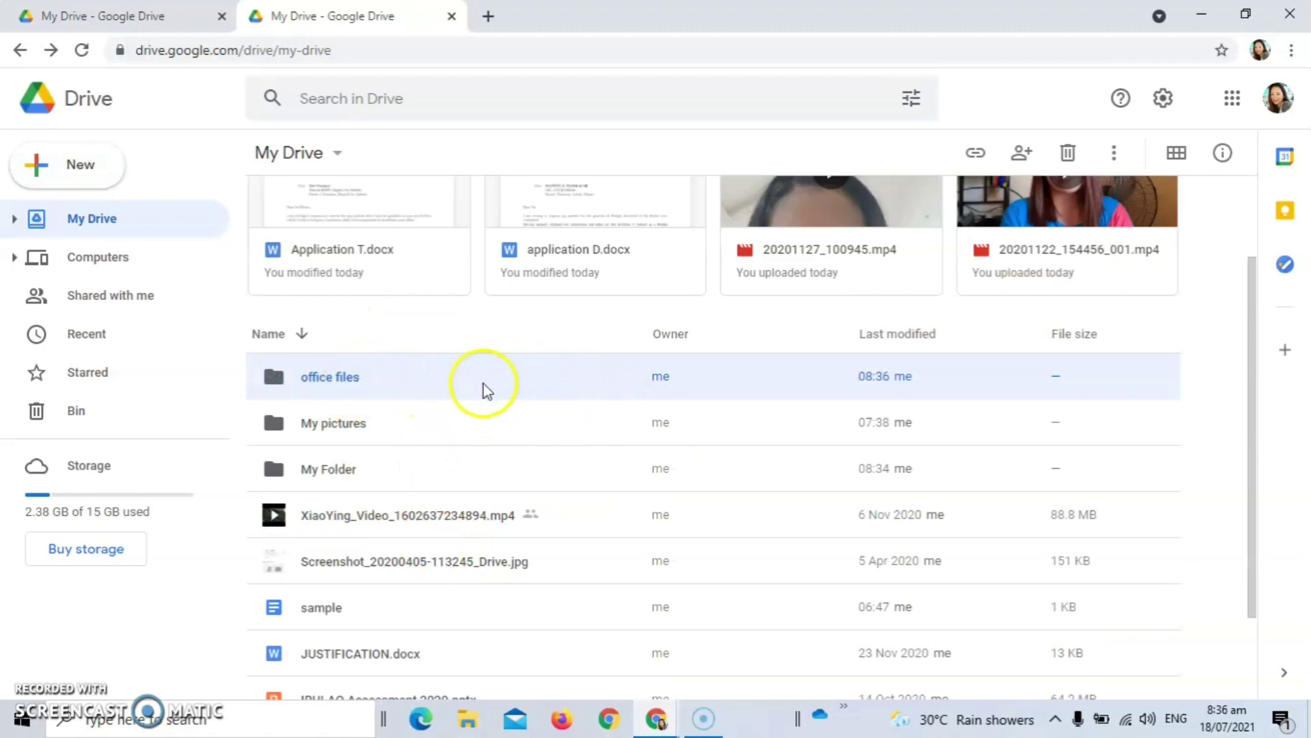
Step: Move JUSTIFICATION.docx from the My Drive file list into the office files folder, and open that folder
{"action": "left_click", "coordinate": [426, 374]}
{"action": "left_click_drag", "start_coordinate": [1255, 321], "coordinate": [1262, 413]}
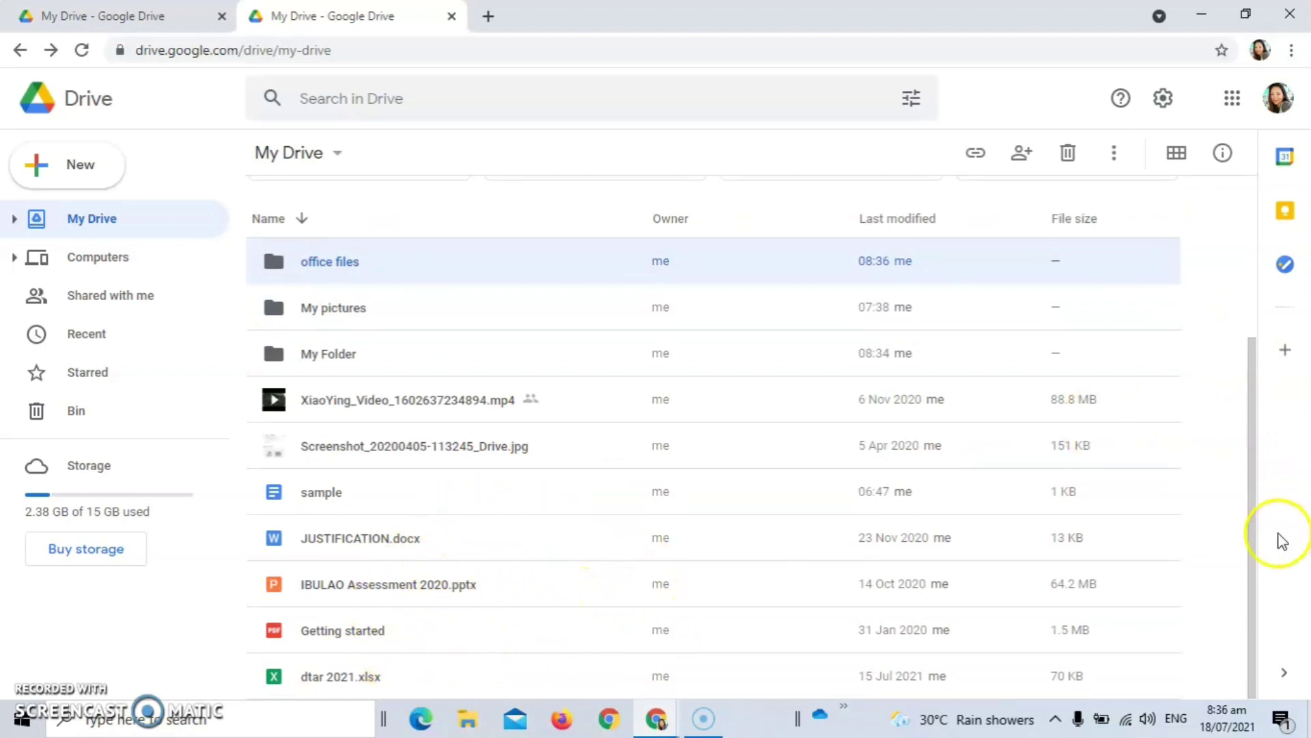
{"action": "mouse_move", "coordinate": [1250, 541]}
{"action": "left_mouse_down"}
{"action": "mouse_move", "coordinate": [1253, 504]}
{"action": "mouse_move", "coordinate": [1255, 517]}
{"action": "left_mouse_up"}
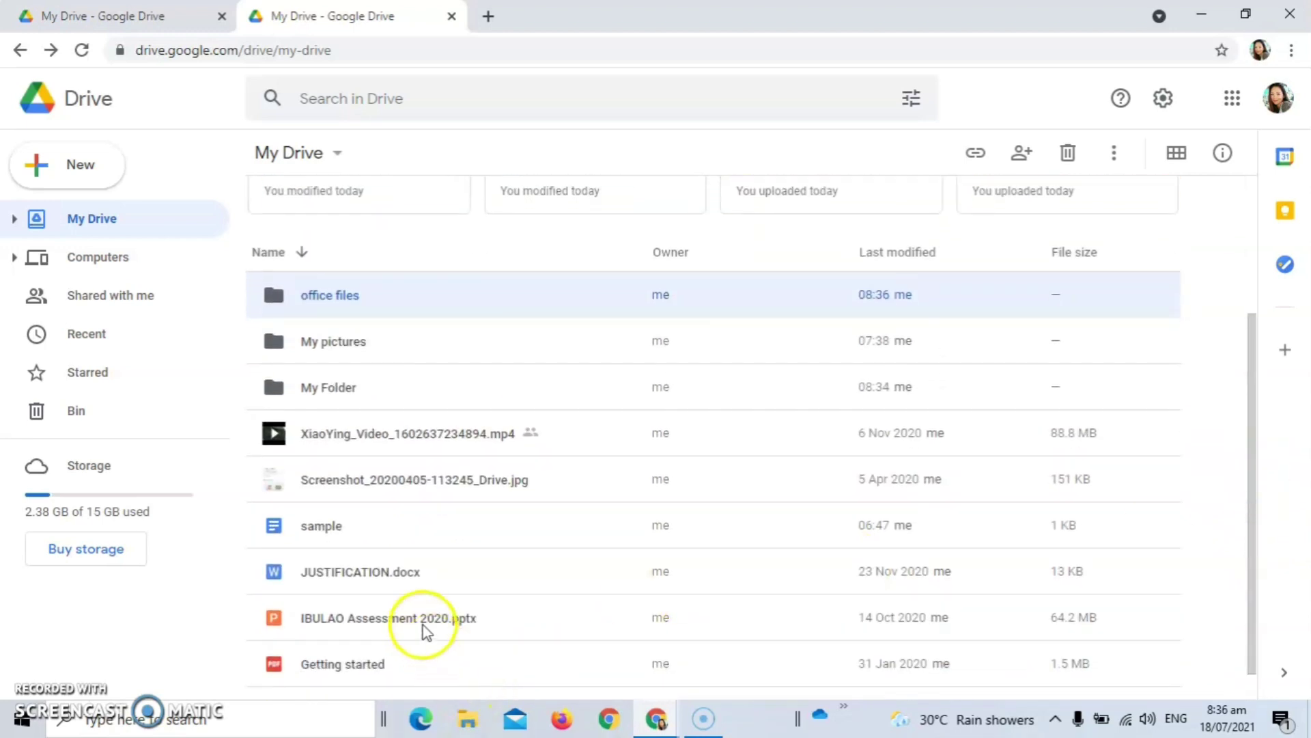
{"action": "left_click", "coordinate": [539, 579]}
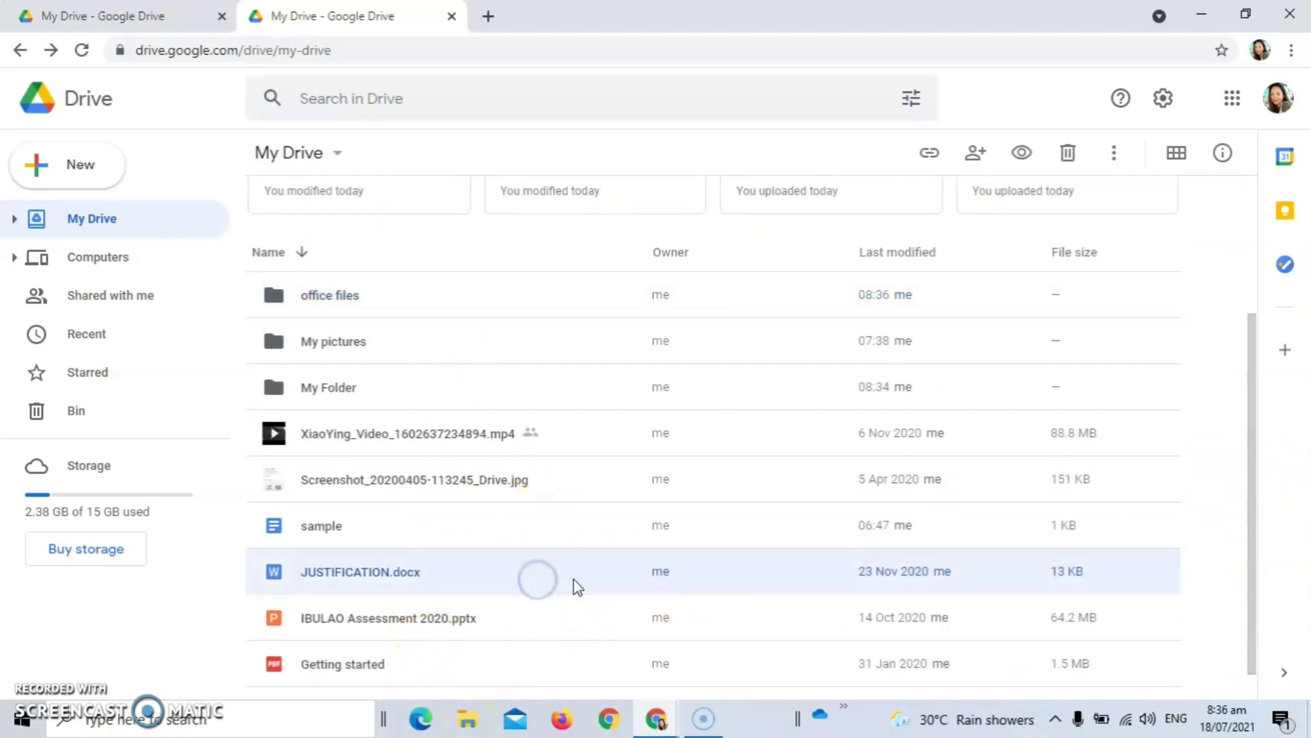
{"action": "left_click_drag", "start_coordinate": [577, 588], "coordinate": [521, 296]}
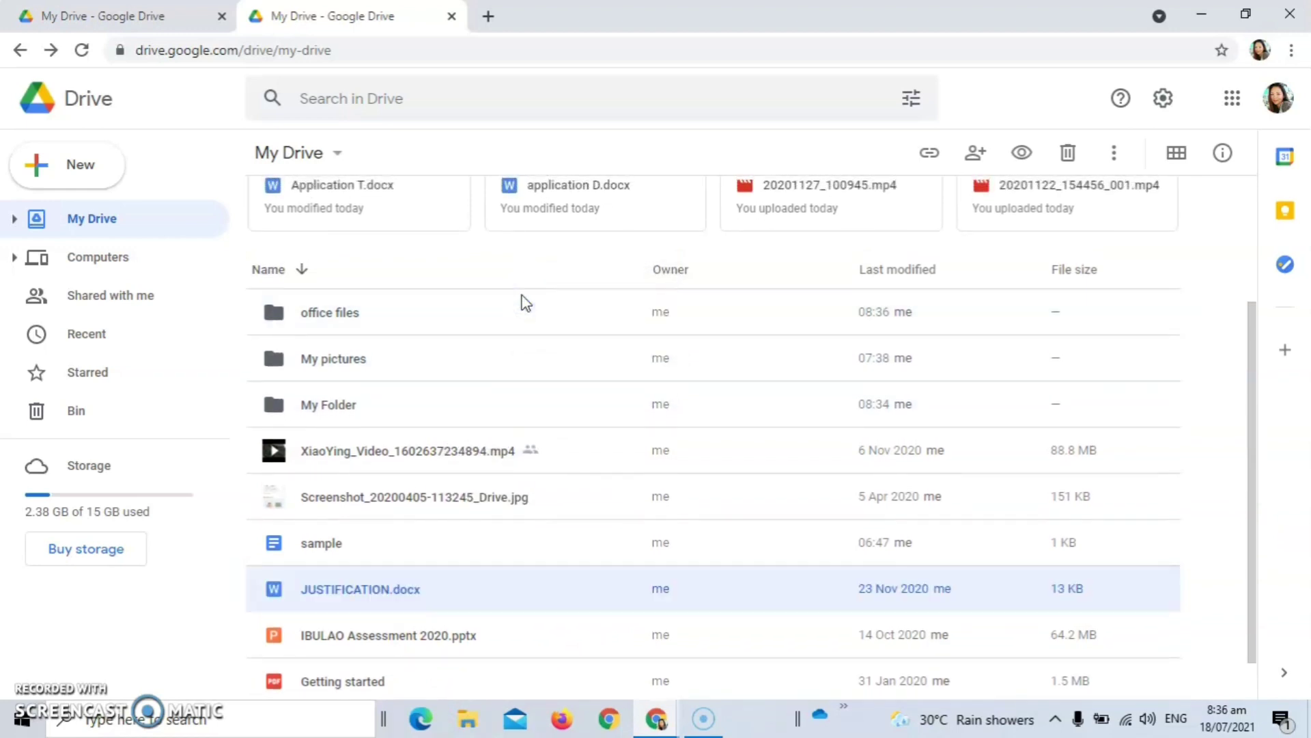
{"action": "double_click", "coordinate": [491, 313]}
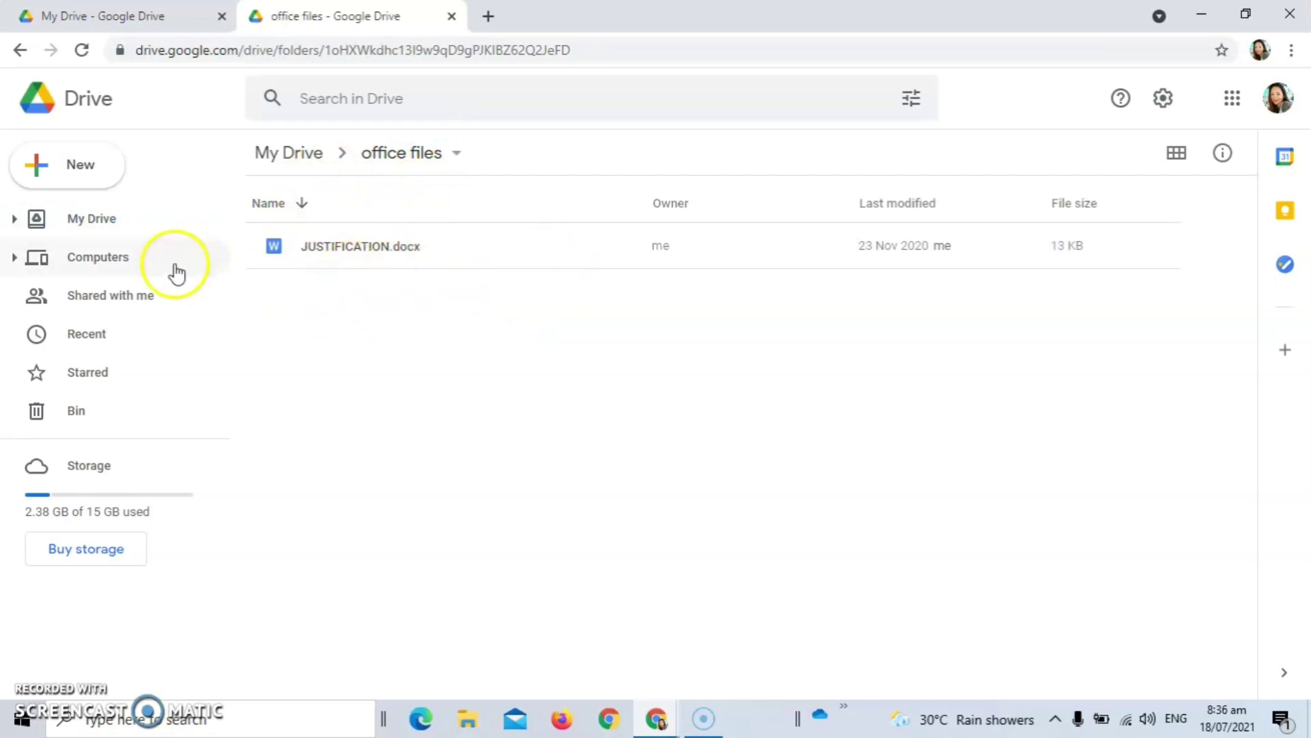
Step: Use Move to on IBULAO Assessment 2020.pptx in My Drive to place it in office files, and open that folder
{"action": "left_click", "coordinate": [104, 218]}
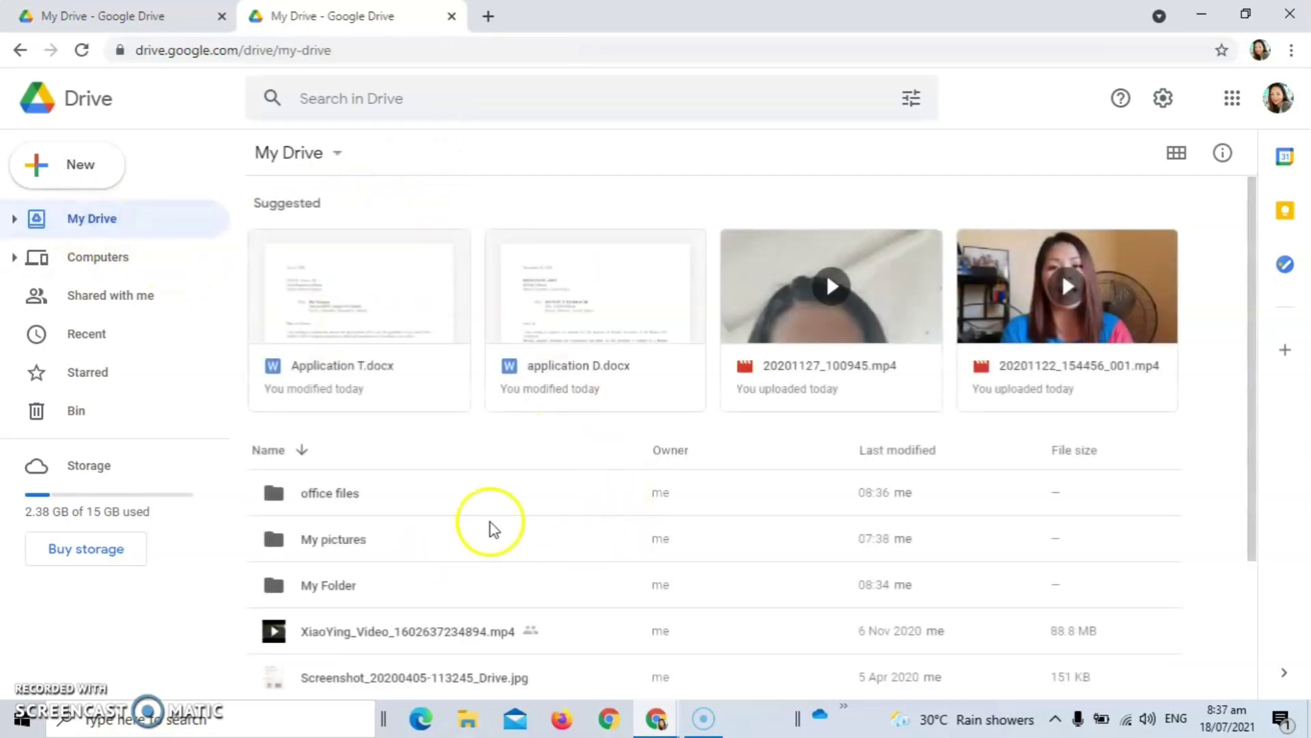
{"action": "scroll", "coordinate": [505, 519], "scroll_direction": "down", "scroll_amount": 3}
{"action": "left_click", "coordinate": [437, 586]}
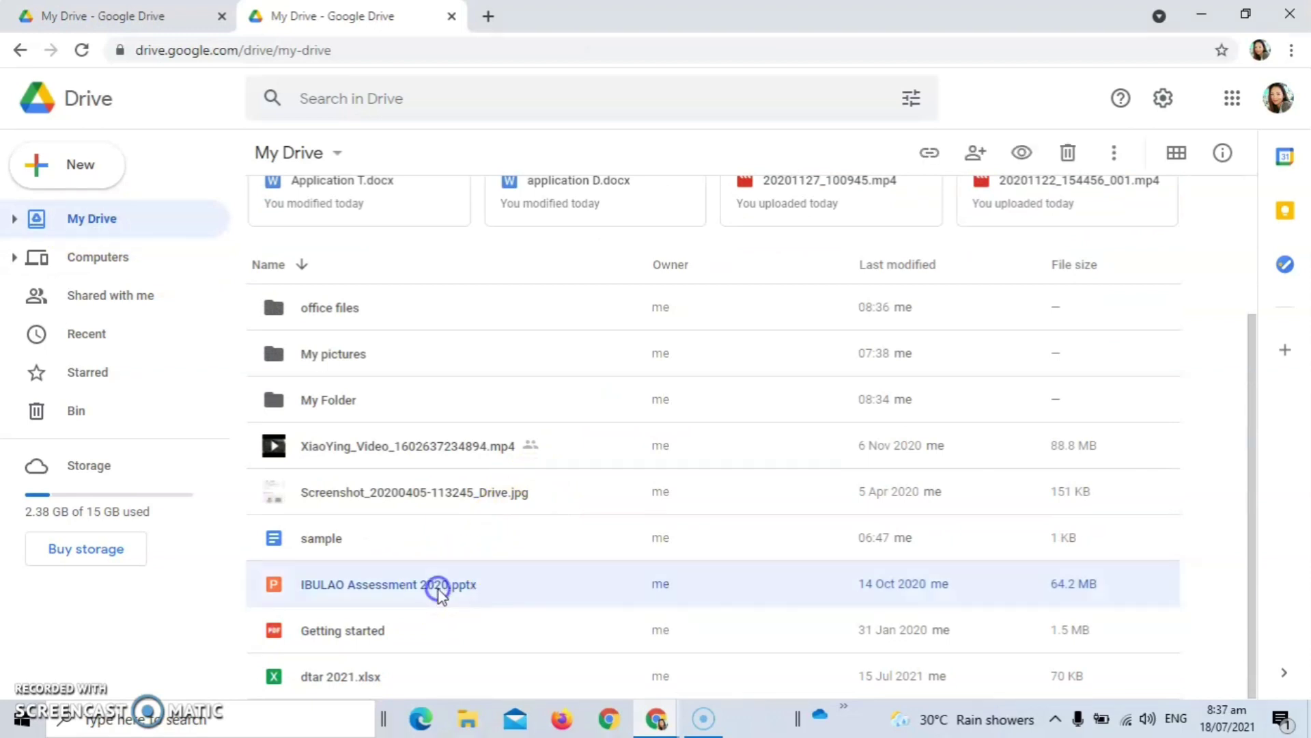
{"action": "right_click", "coordinate": [454, 582]}
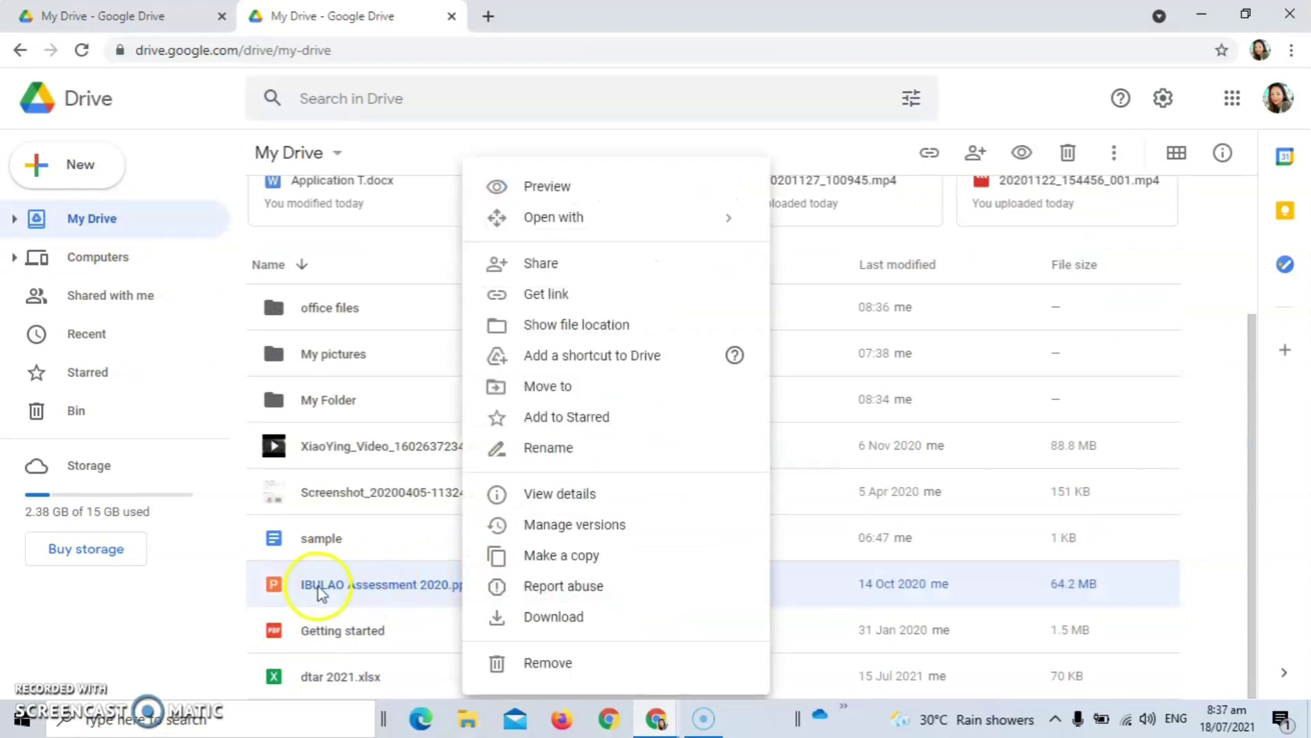
{"action": "left_click", "coordinate": [586, 386]}
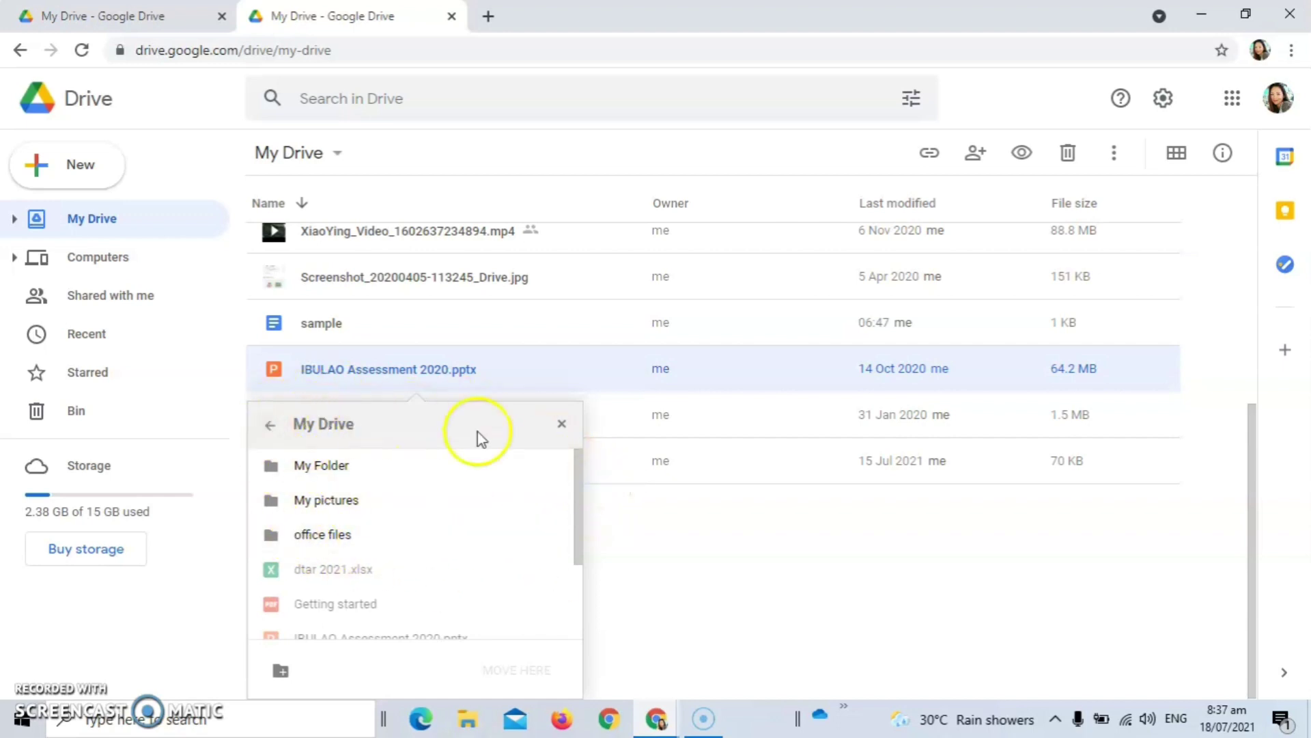
{"action": "left_click", "coordinate": [380, 534]}
{"action": "left_click", "coordinate": [534, 670]}
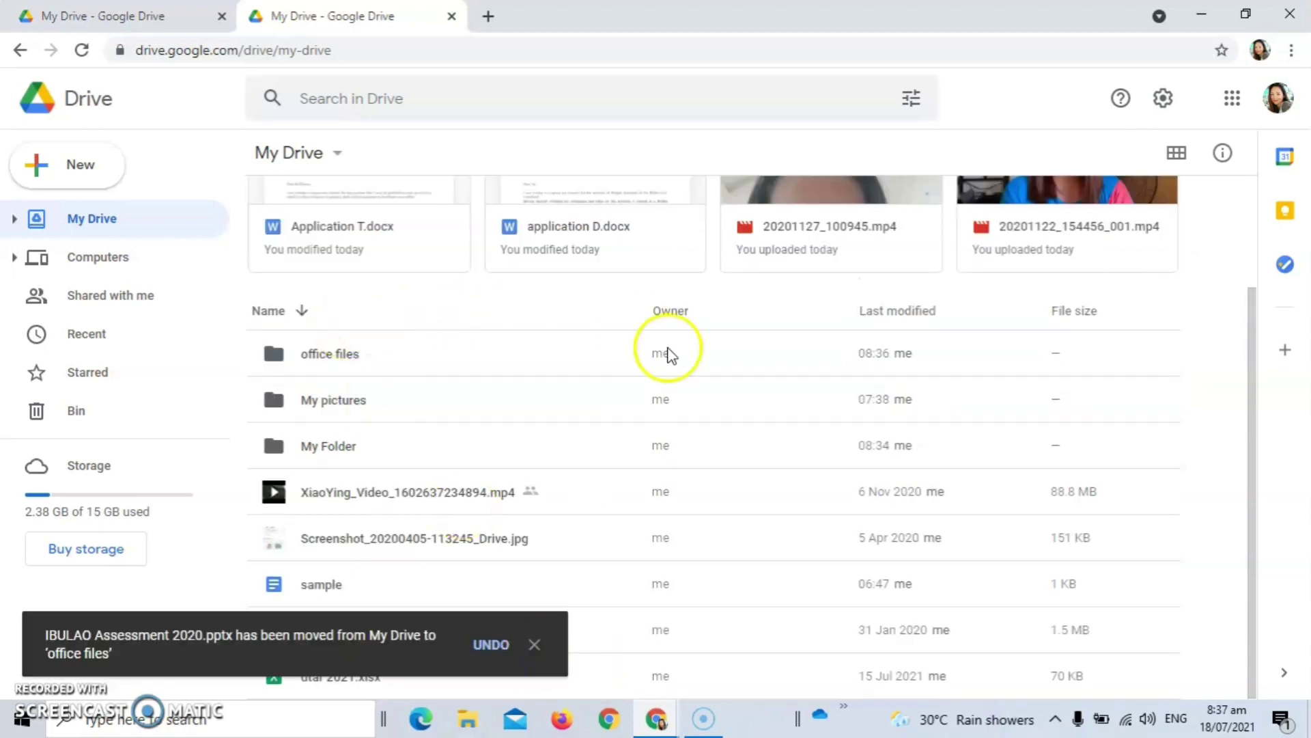
{"action": "double_click", "coordinate": [471, 357]}
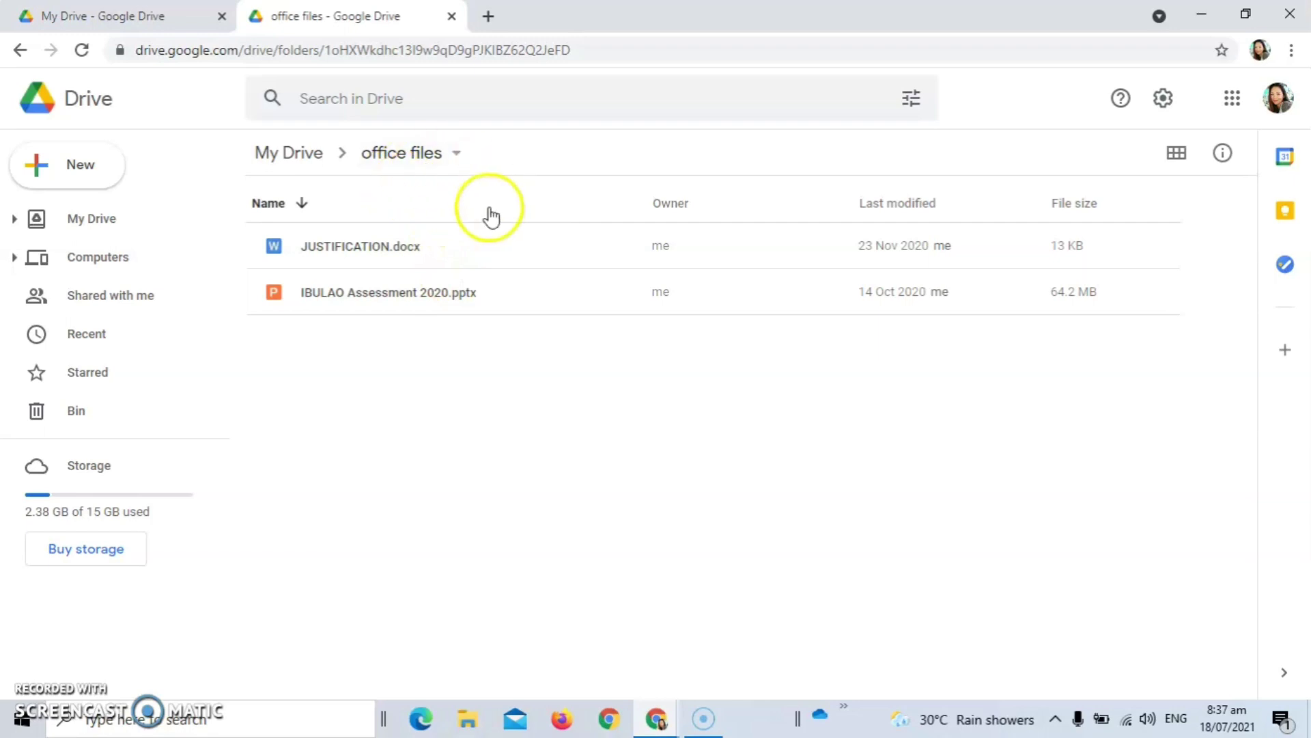
Step: Return to My Drive and examine the options for uploading files or folders and creating Google Docs, Sheets and other items
{"action": "left_click", "coordinate": [20, 49]}
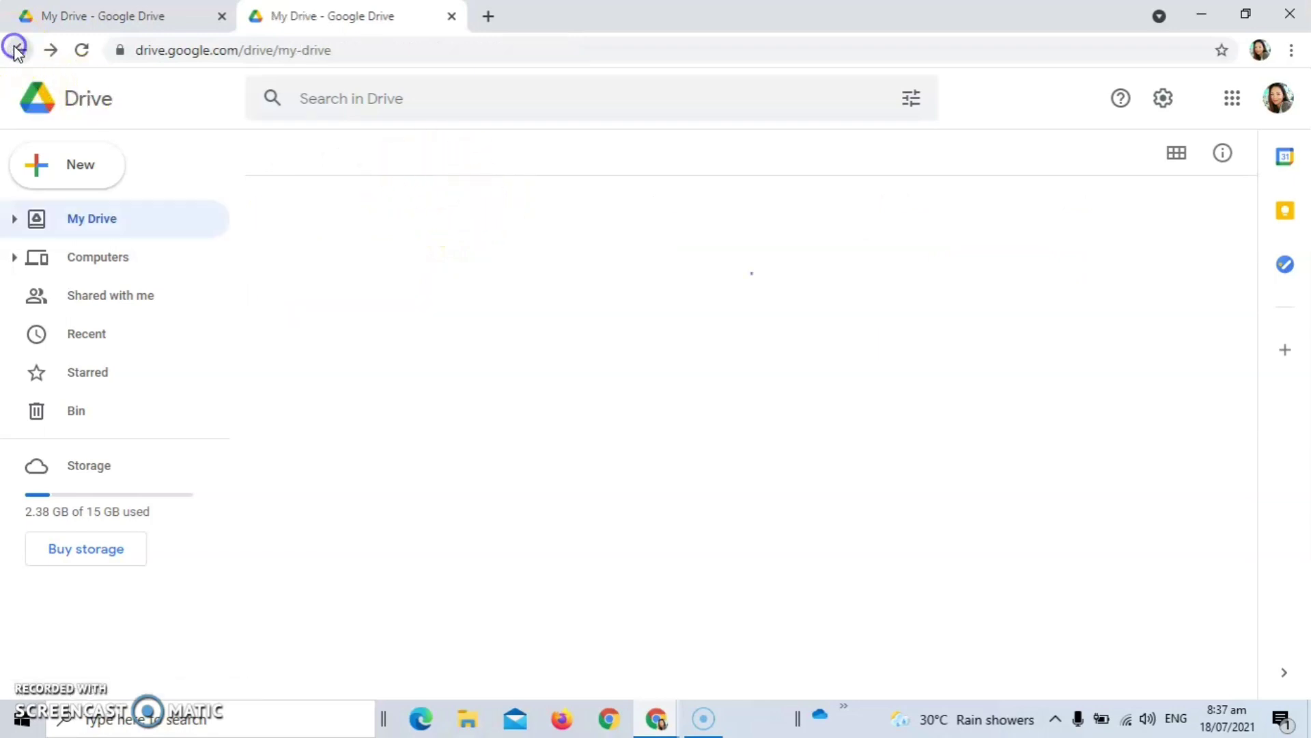
{"action": "left_click", "coordinate": [82, 164]}
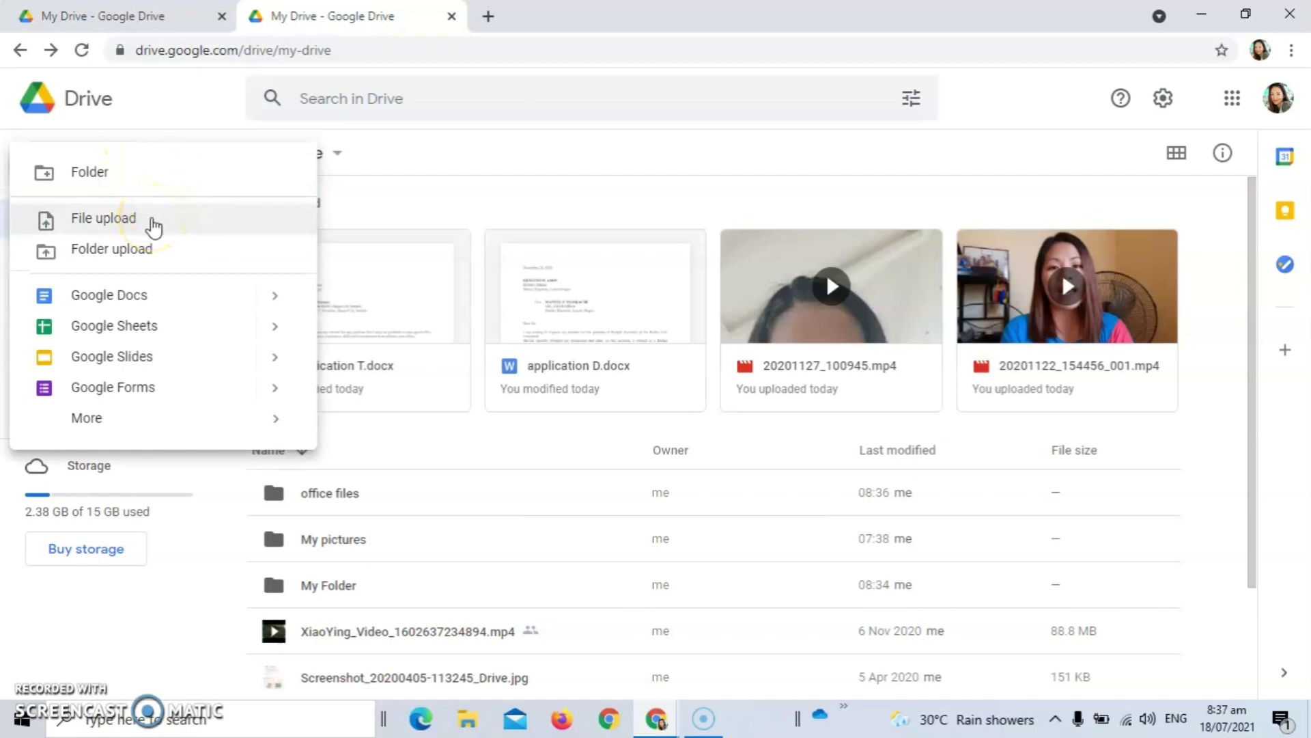
{"action": "left_click", "coordinate": [170, 220]}
{"action": "left_click", "coordinate": [196, 257]}
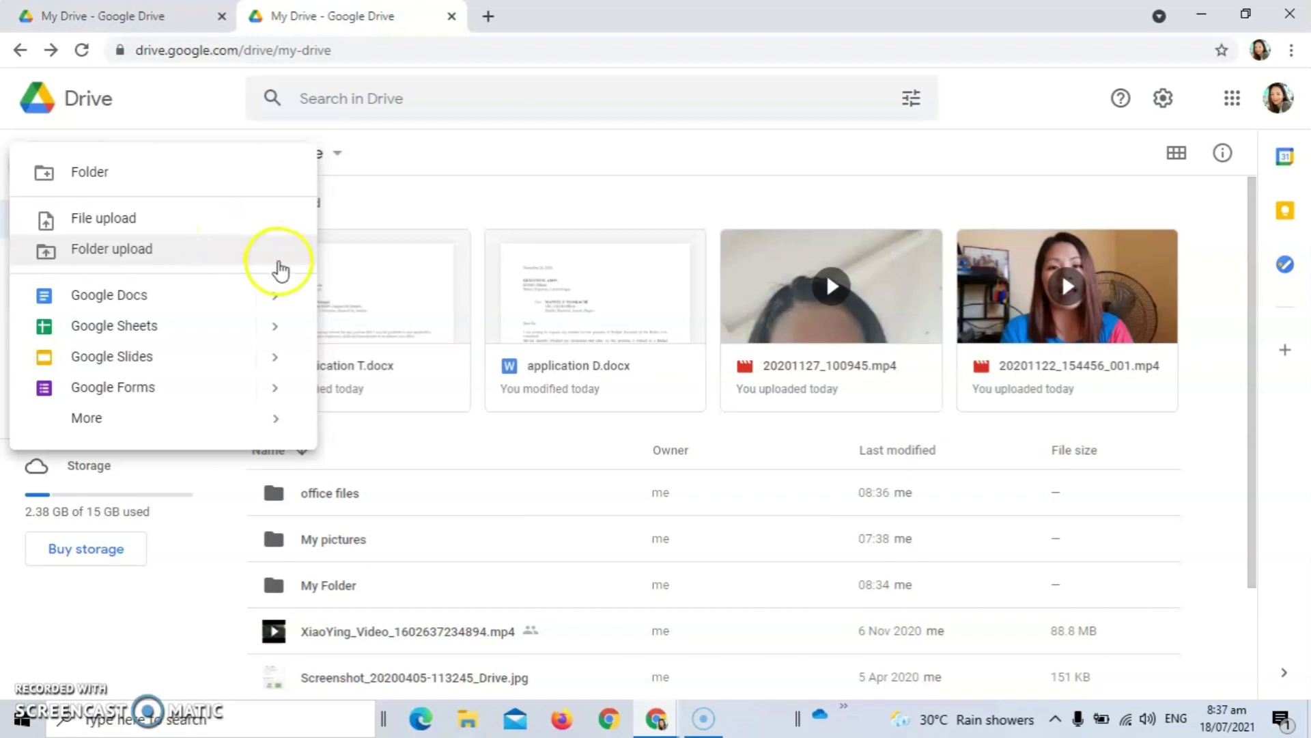
{"action": "mouse_move", "coordinate": [213, 292]}
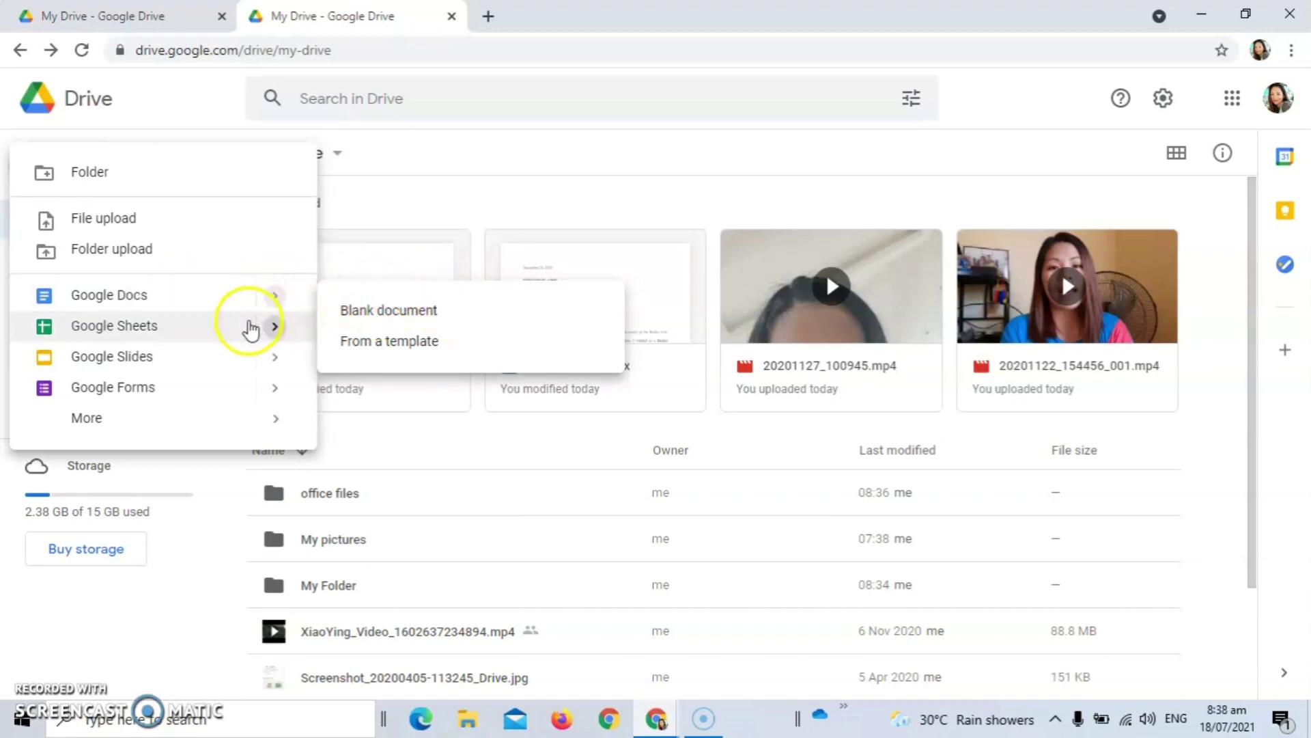
{"action": "mouse_move", "coordinate": [251, 329]}
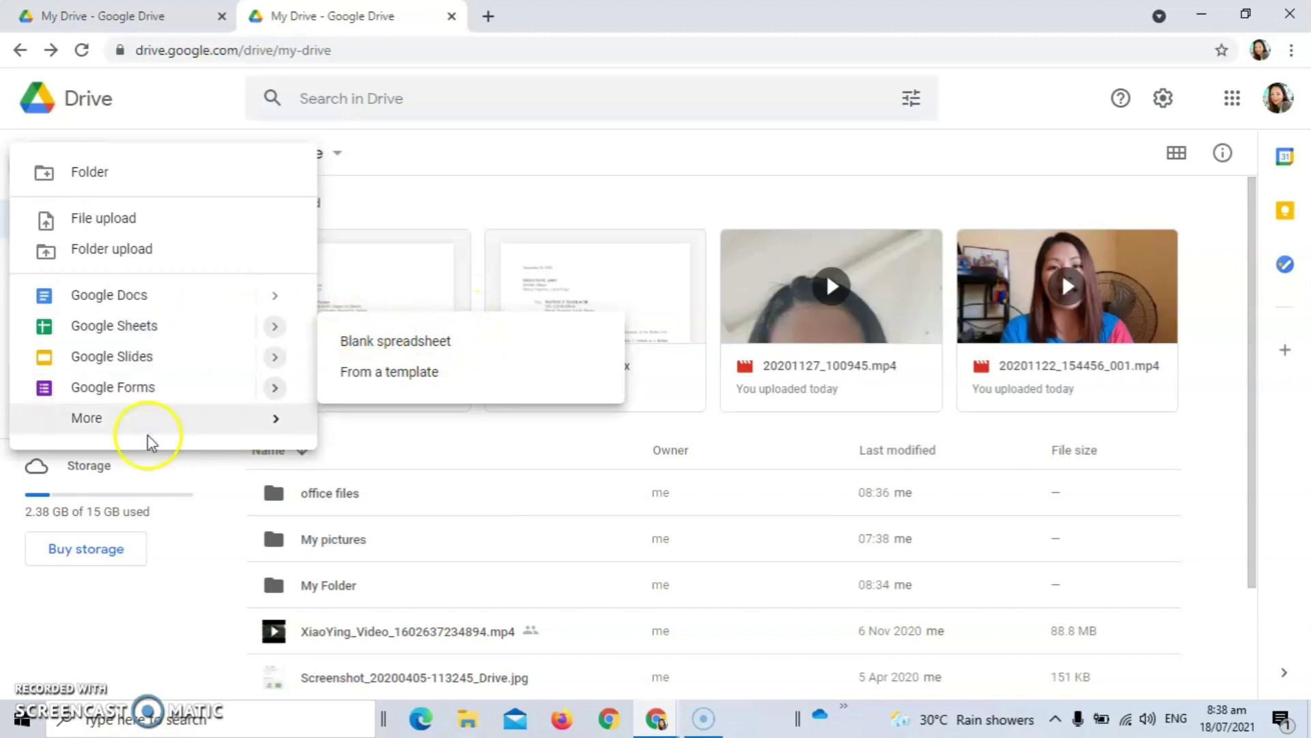
{"action": "mouse_move", "coordinate": [252, 420]}
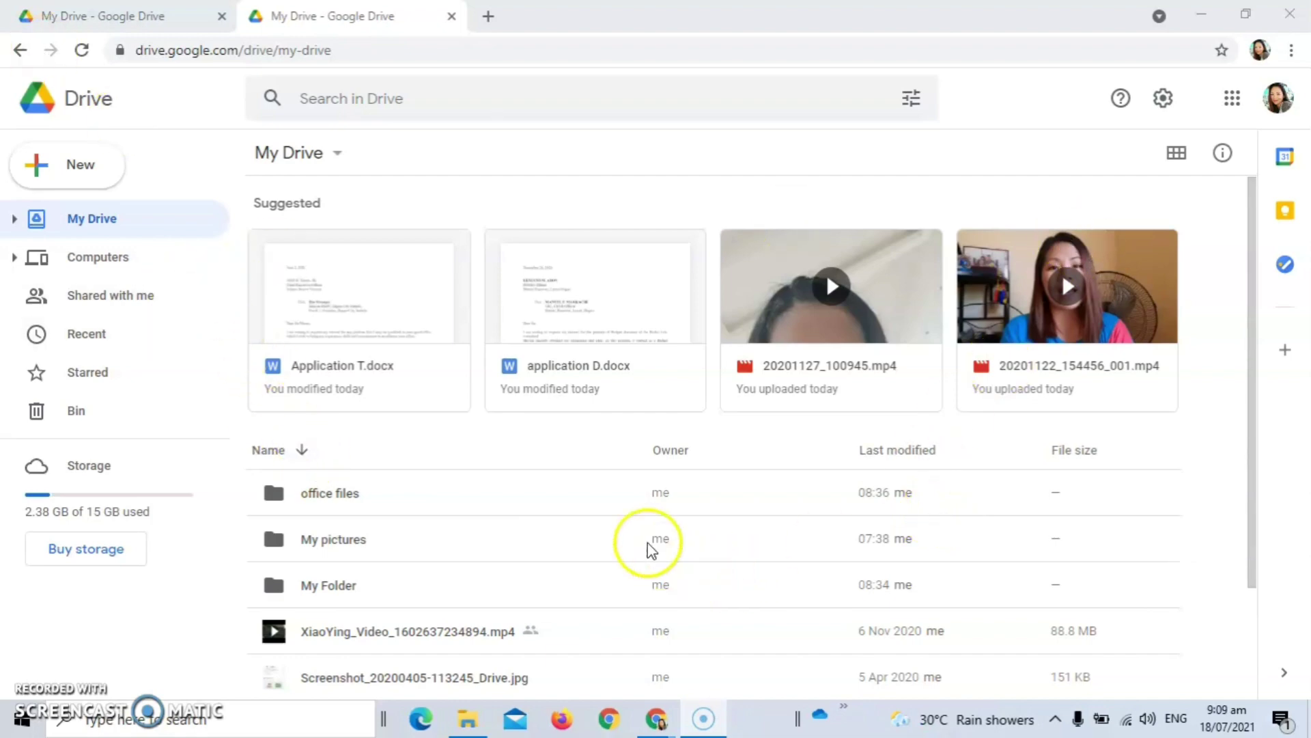
{"action": "scroll", "coordinate": [776, 459], "scroll_direction": "down", "scroll_amount": 2}
{"action": "scroll", "coordinate": [724, 486], "scroll_direction": "up", "scroll_amount": 2}
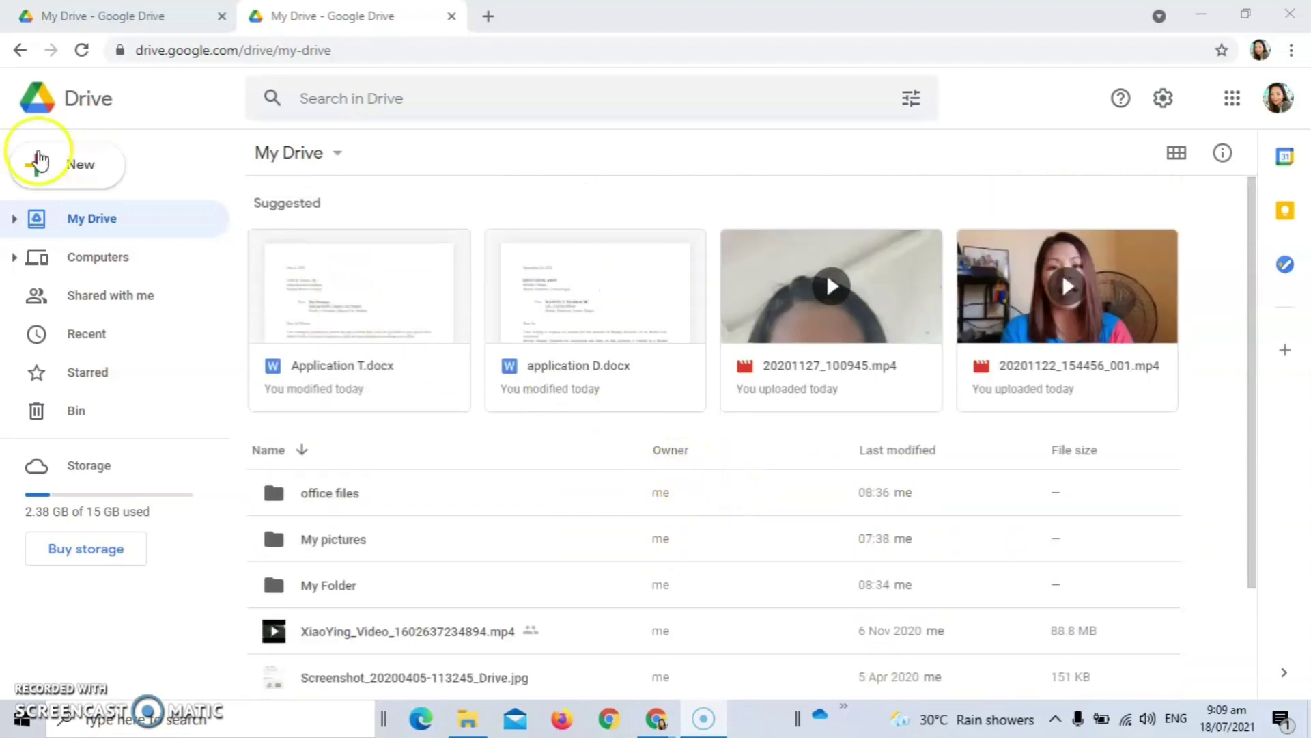
Step: Expand My Drive in the folder tree, including My Folder, My pictures and office files
{"action": "left_click", "coordinate": [15, 219]}
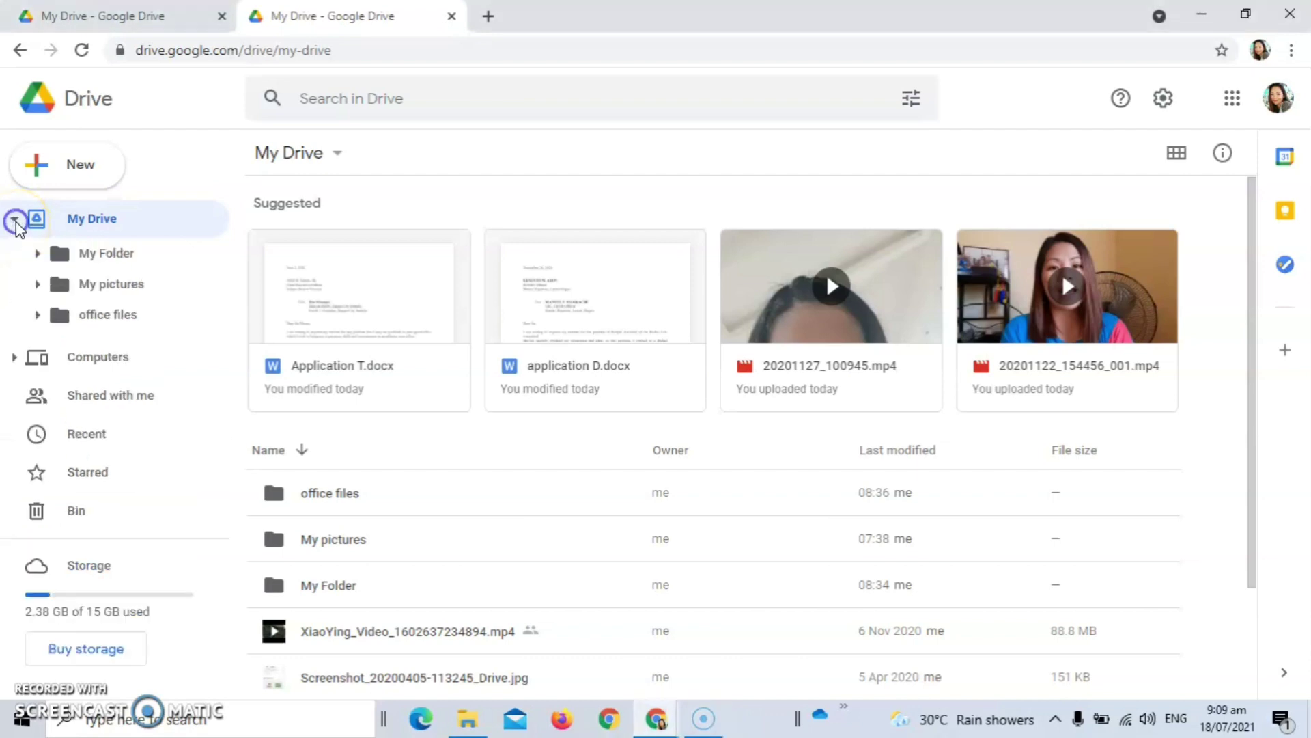
{"action": "left_click", "coordinate": [38, 254]}
{"action": "left_click", "coordinate": [37, 284]}
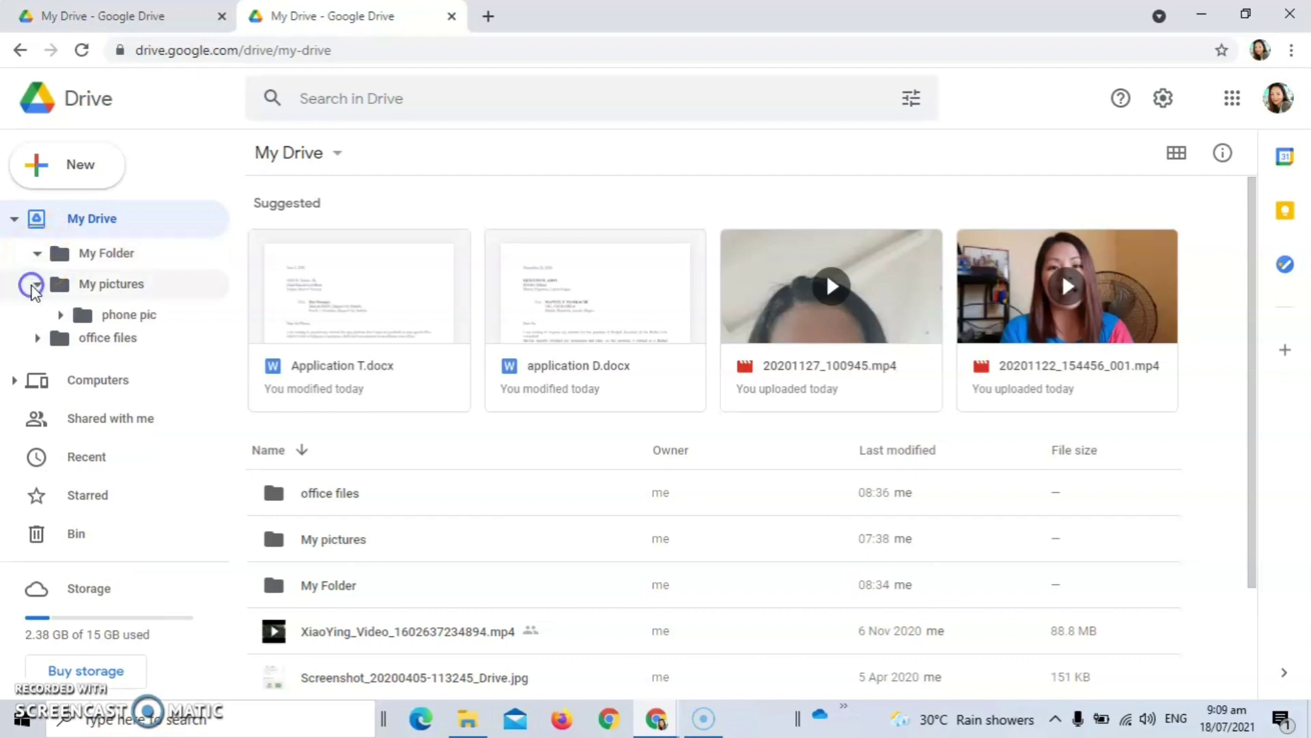
{"action": "left_click", "coordinate": [37, 345]}
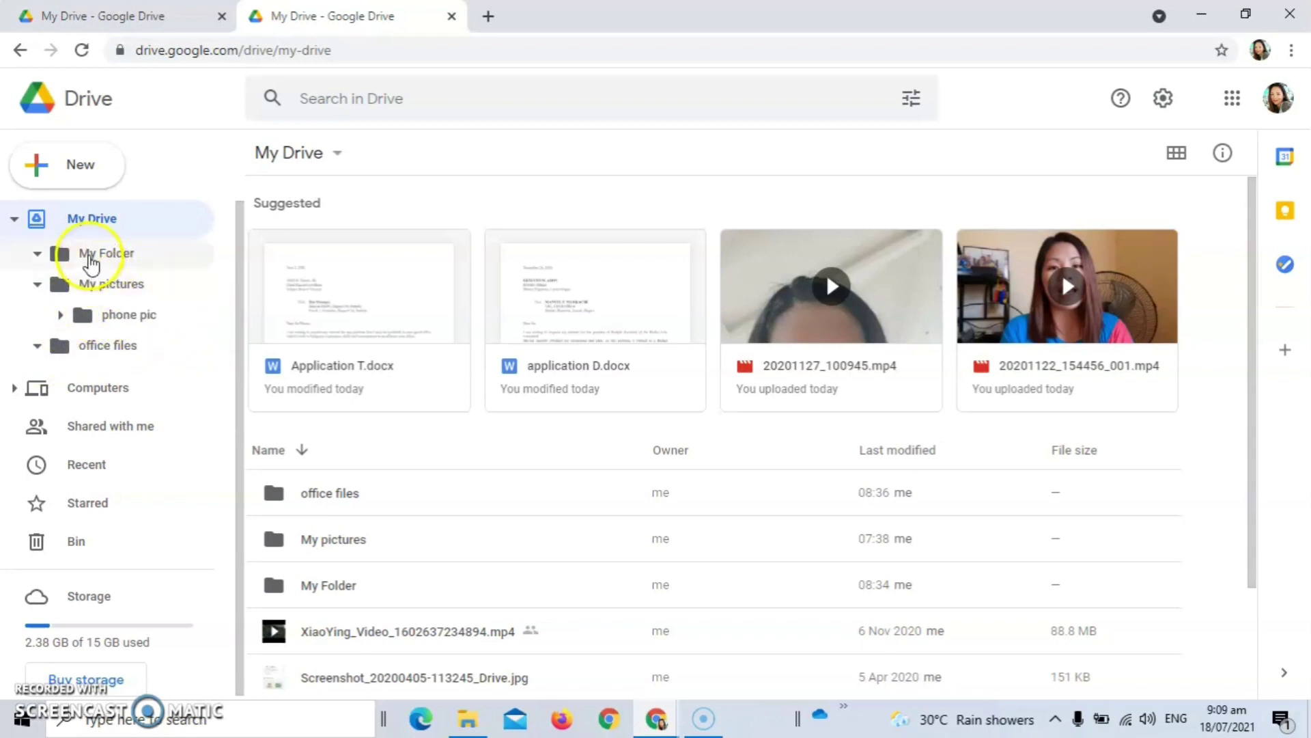
Step: Change the colour of the My pictures folder to red
{"action": "right_click", "coordinate": [67, 292]}
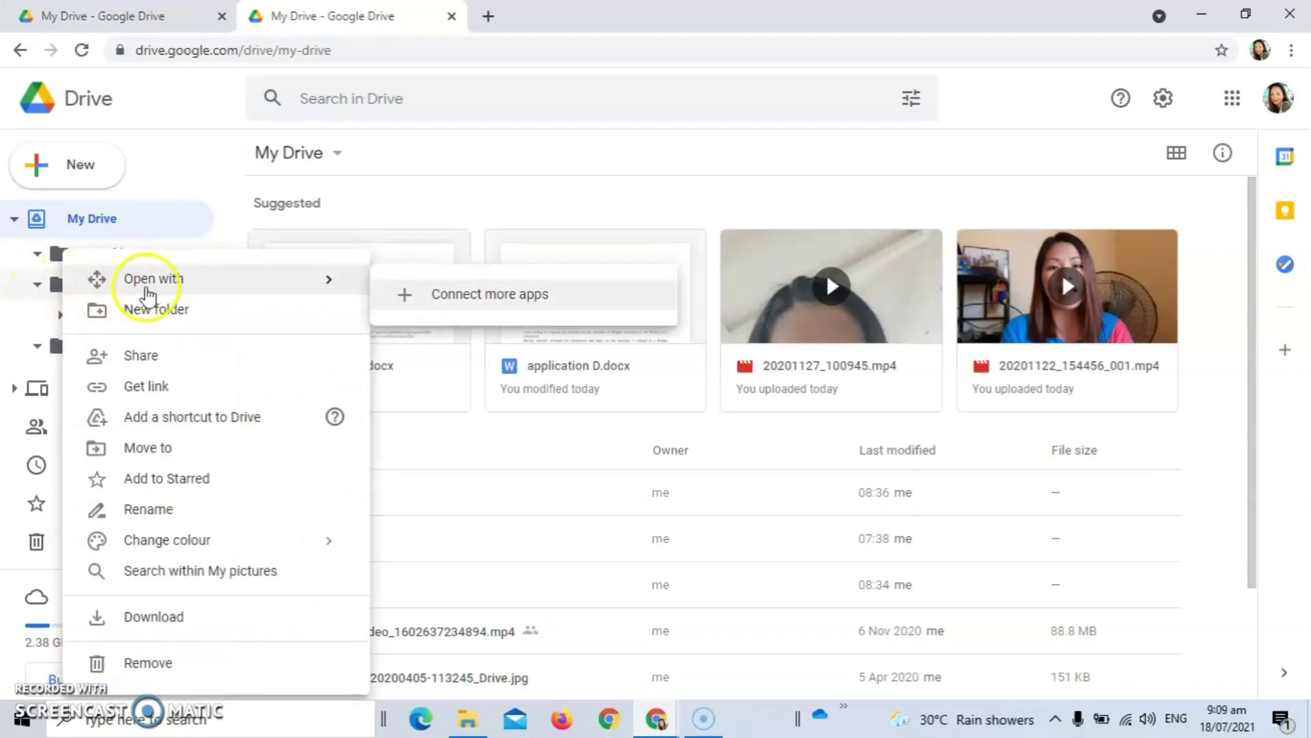
{"action": "mouse_move", "coordinate": [263, 556]}
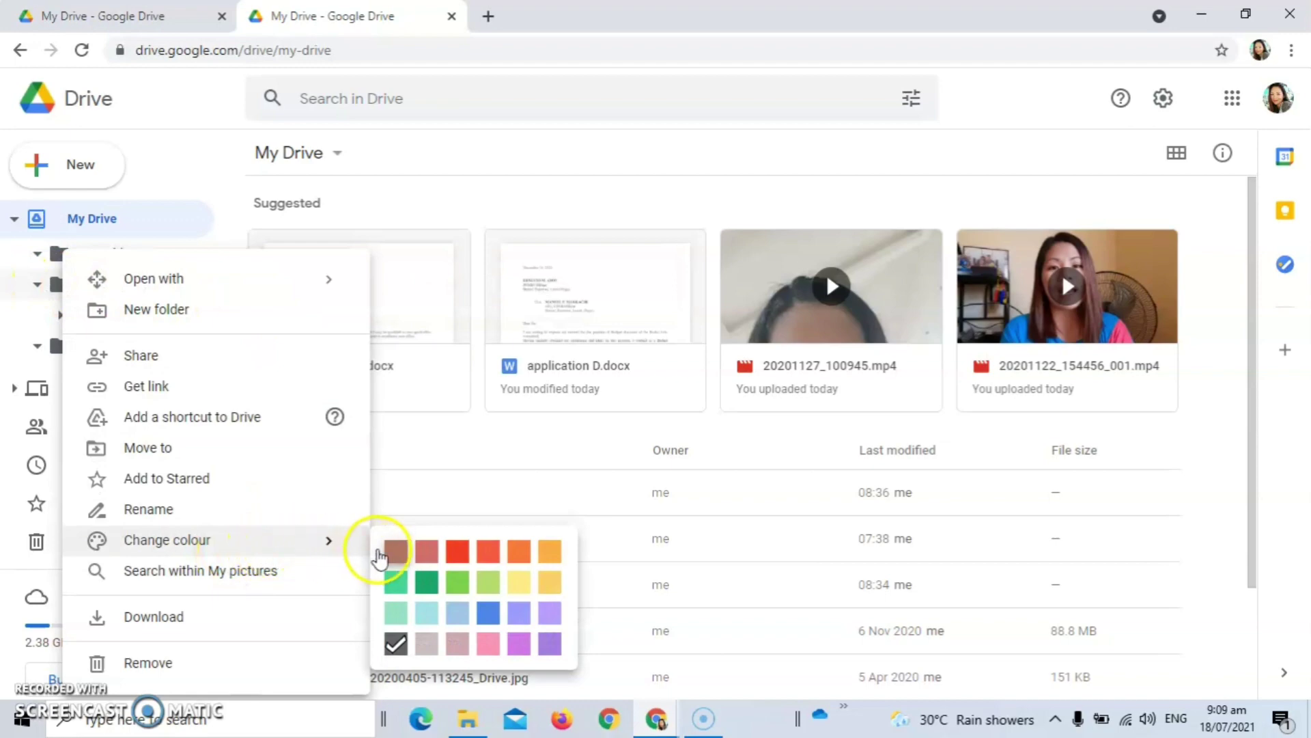
{"action": "left_click", "coordinate": [458, 550]}
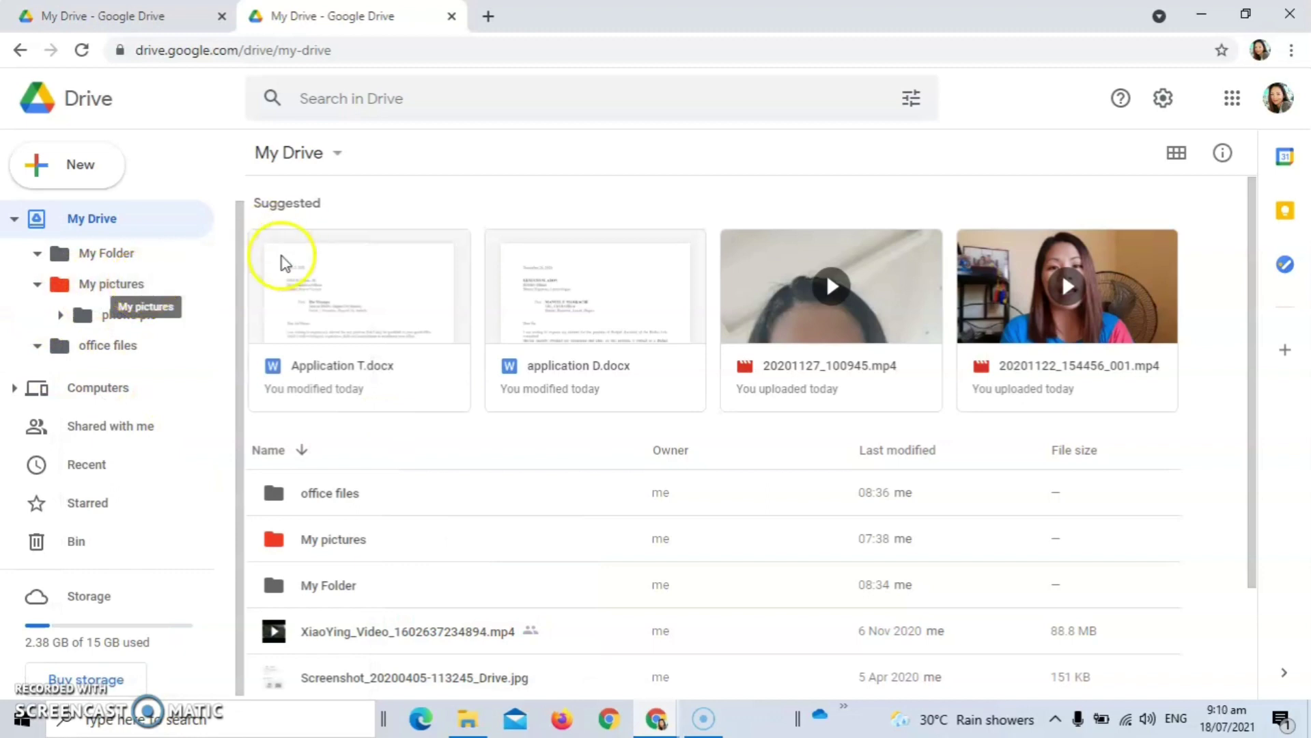
Step: View the Computers section and find the option to get Backup and Sync for Windows
{"action": "left_click", "coordinate": [161, 384]}
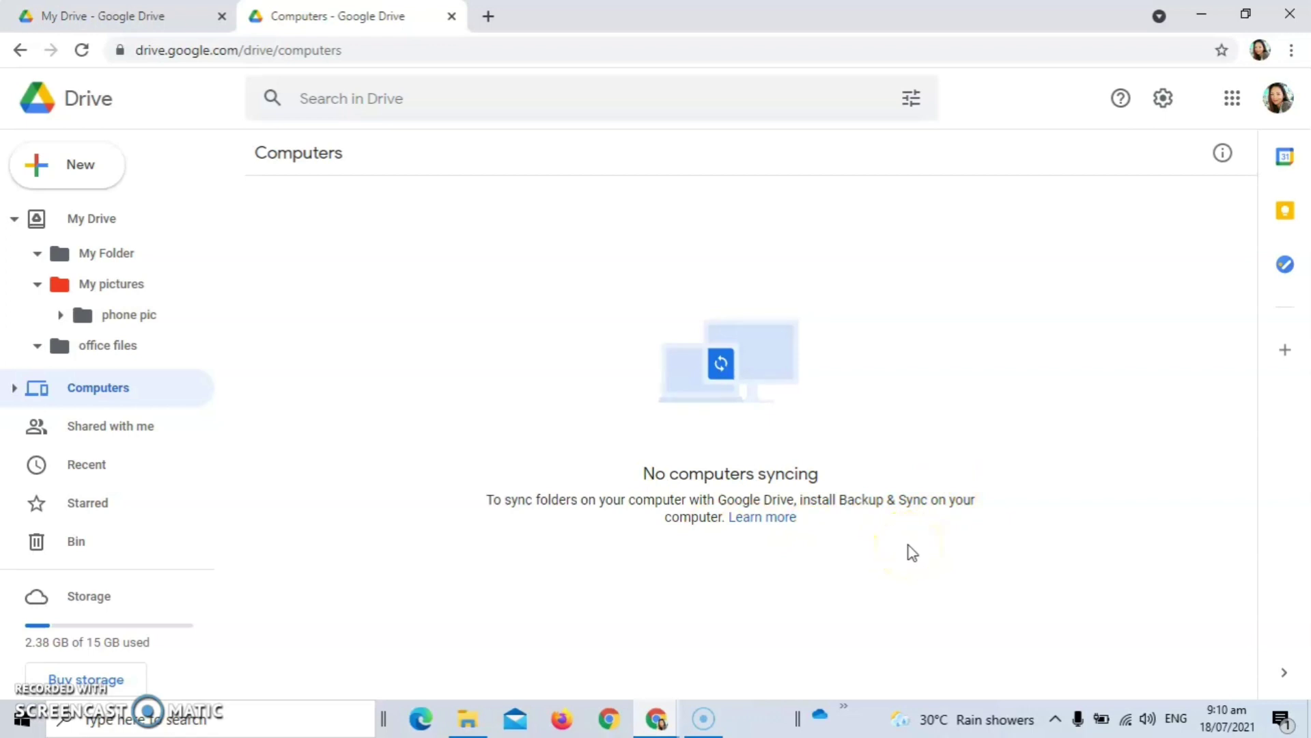
{"action": "left_click", "coordinate": [1163, 97]}
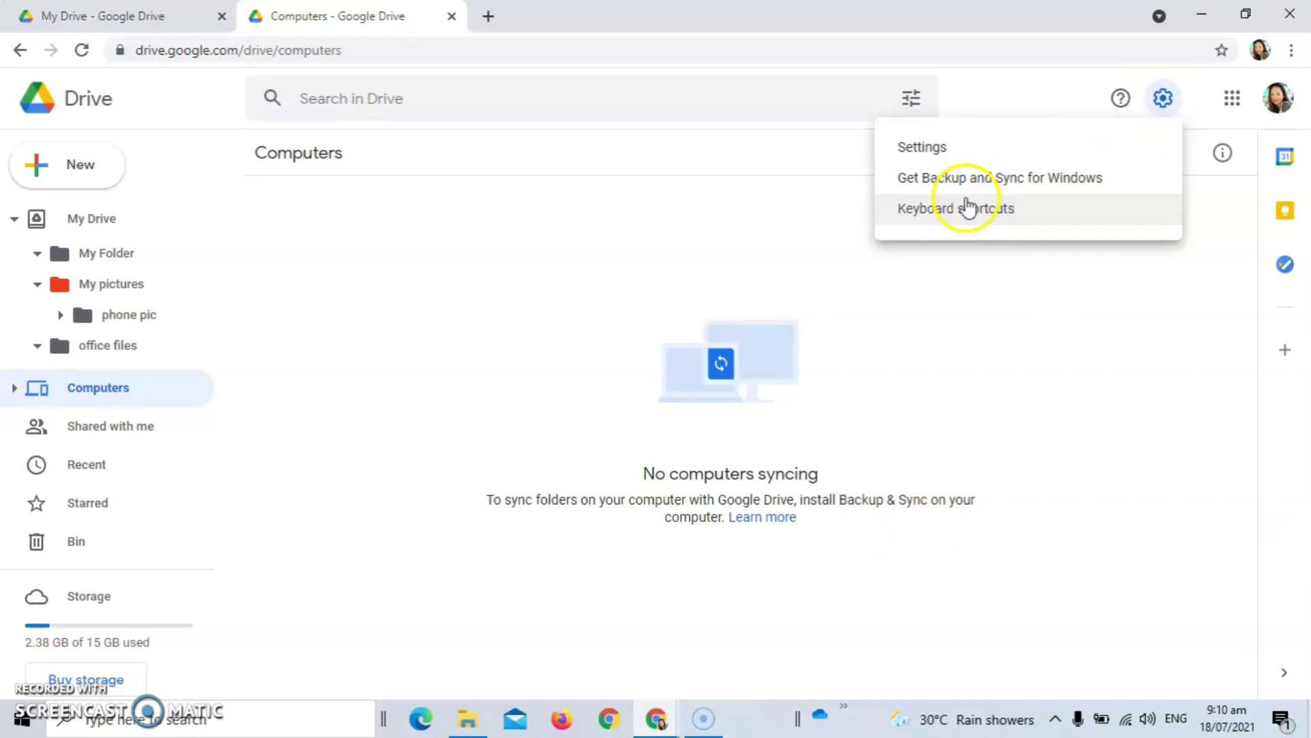
{"action": "left_click", "coordinate": [1067, 191]}
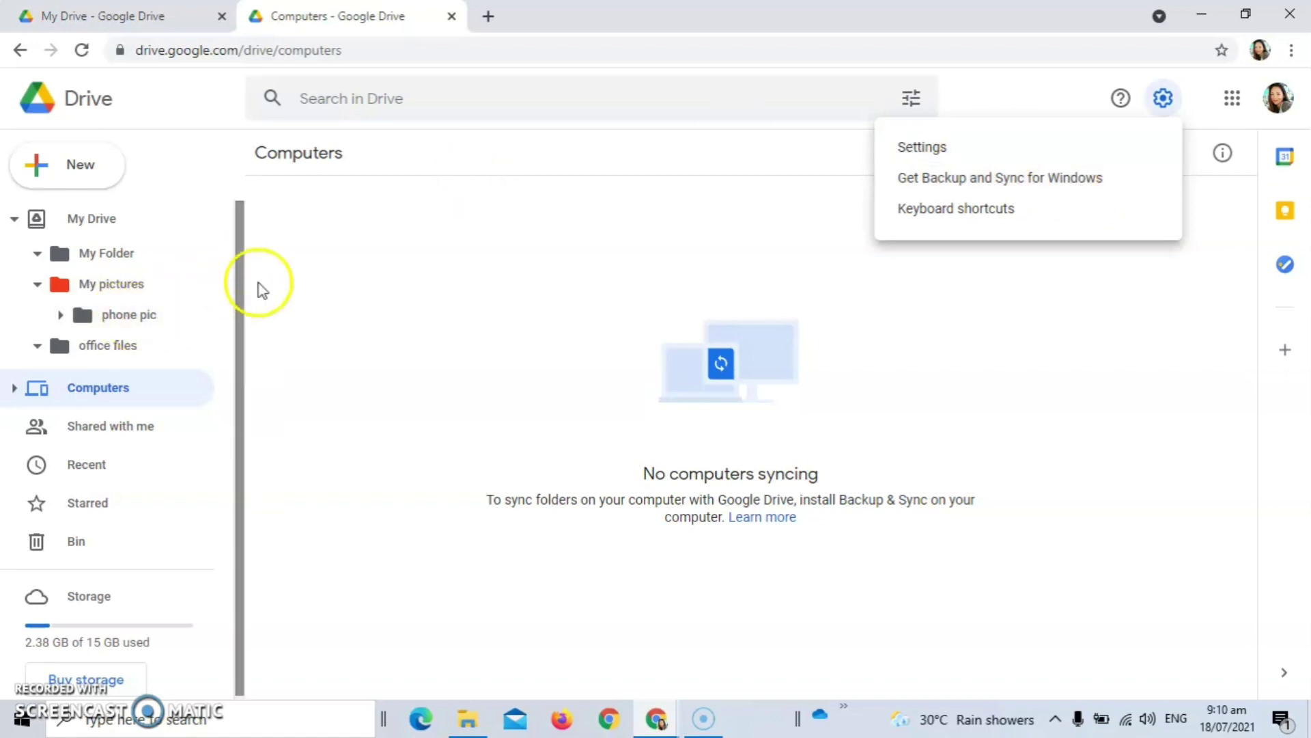
Step: View the Shared with me section and look through the files and folders shared by other people
{"action": "left_click", "coordinate": [121, 423]}
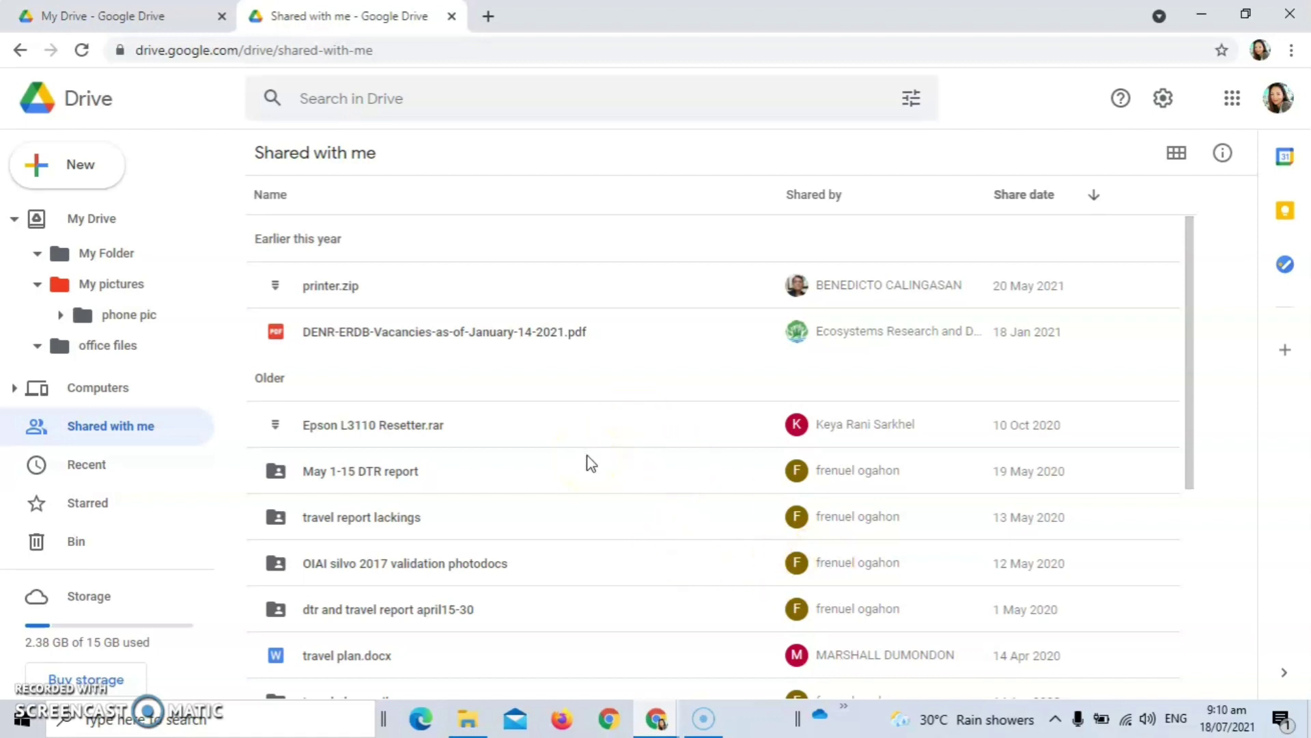
{"action": "scroll", "coordinate": [591, 463], "scroll_direction": "down", "scroll_amount": 1}
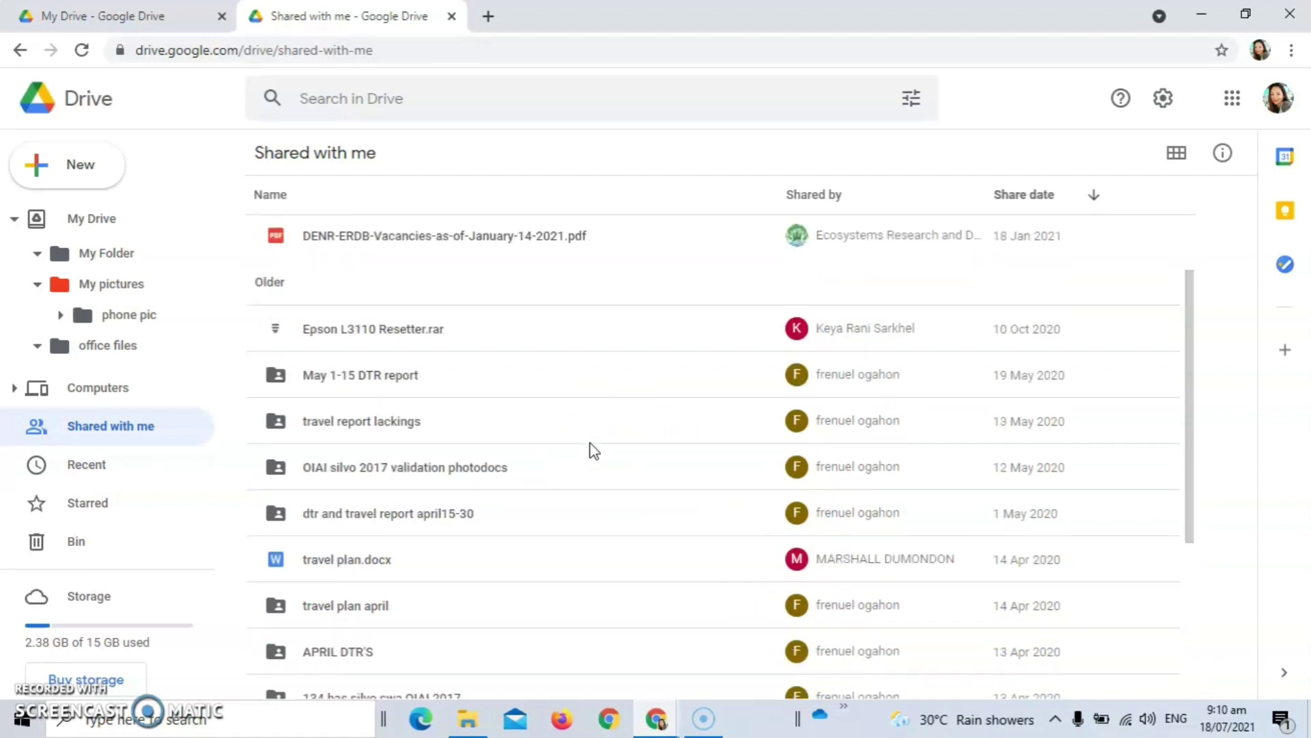
{"action": "scroll", "coordinate": [591, 450], "scroll_direction": "up", "scroll_amount": 1}
{"action": "scroll", "coordinate": [591, 451], "scroll_direction": "down", "scroll_amount": 1}
{"action": "scroll", "coordinate": [593, 451], "scroll_direction": "down", "scroll_amount": 1}
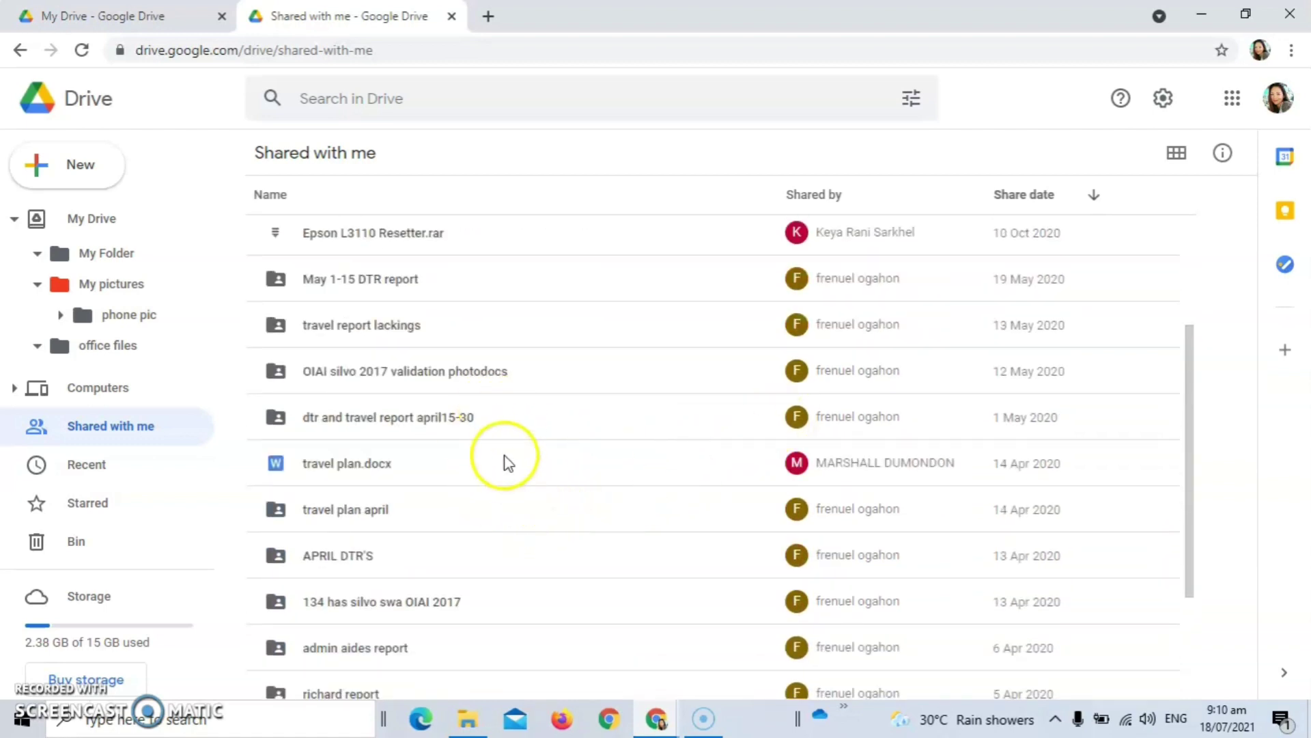
Step: Look through the recently used files in Recent and view the Starred section
{"action": "left_click", "coordinate": [118, 467]}
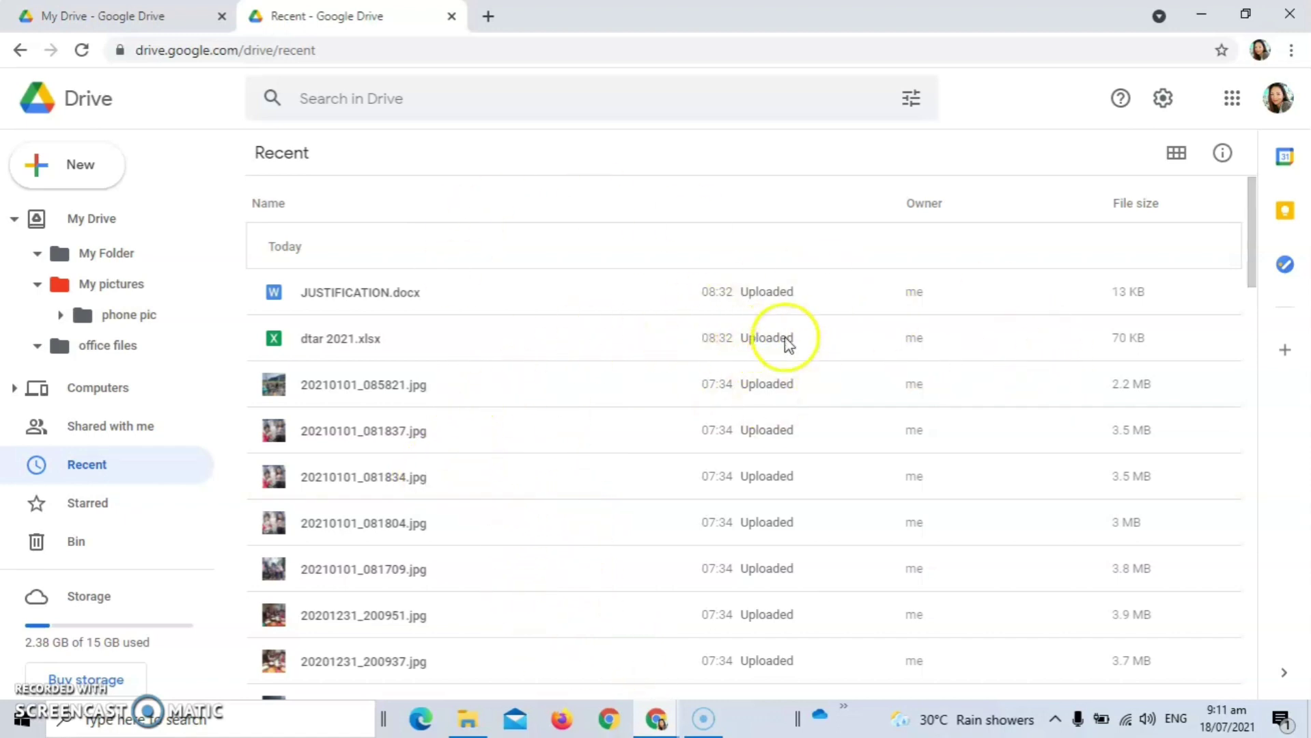
{"action": "scroll", "coordinate": [771, 351], "scroll_direction": "down", "scroll_amount": 1}
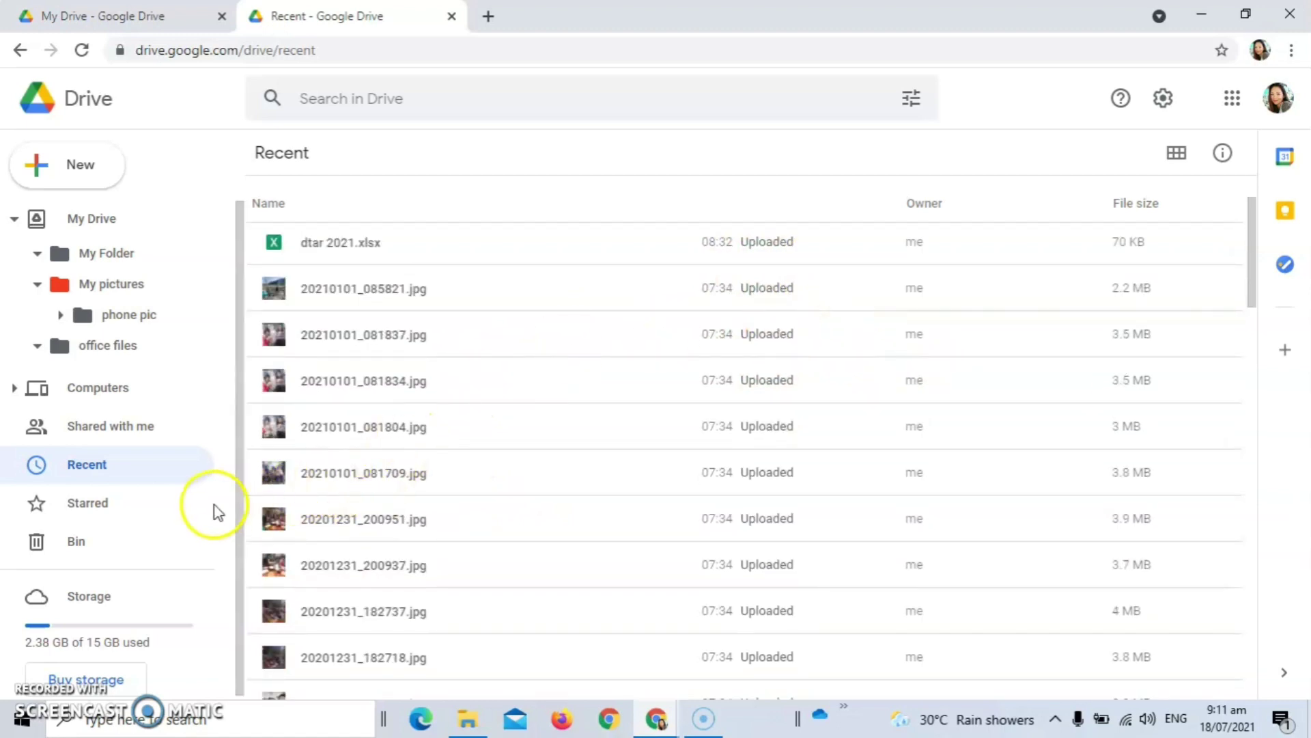
{"action": "left_click", "coordinate": [124, 505]}
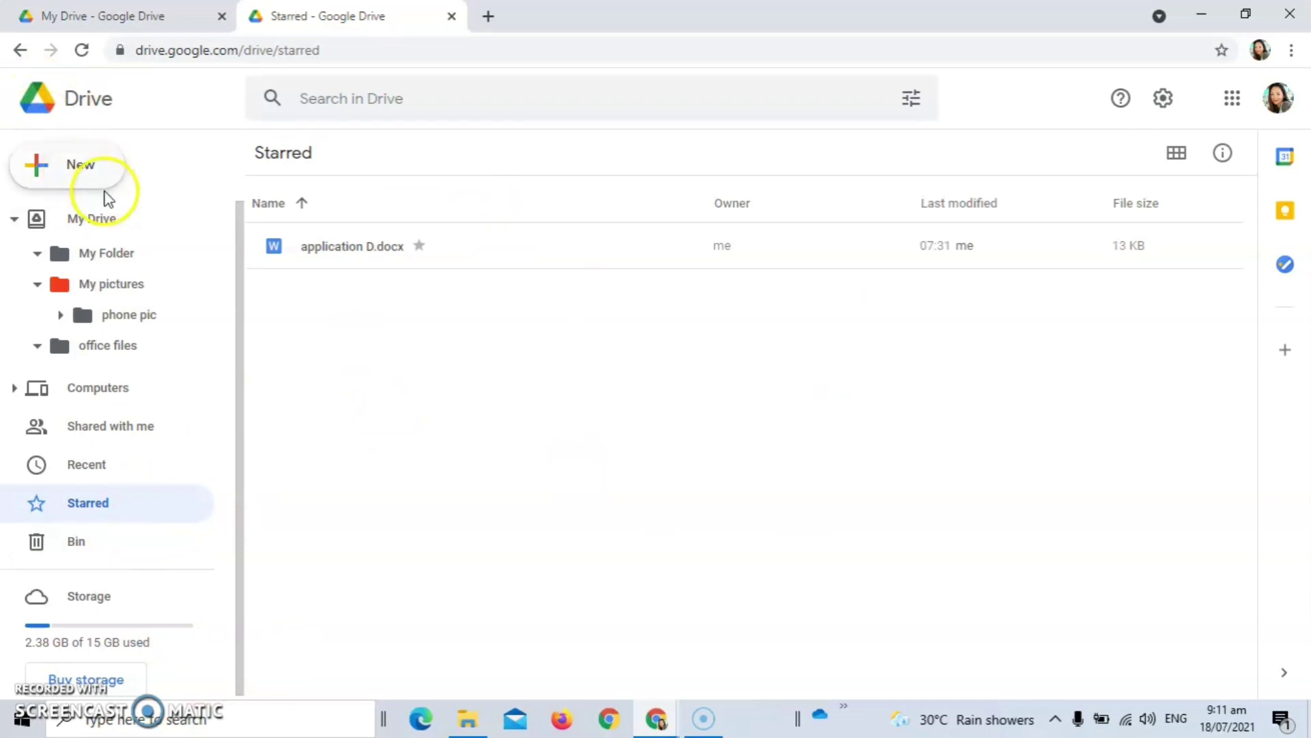
Step: Add my PDS.xlsx from My Folder to Starred and check the Starred list
{"action": "left_click", "coordinate": [127, 212]}
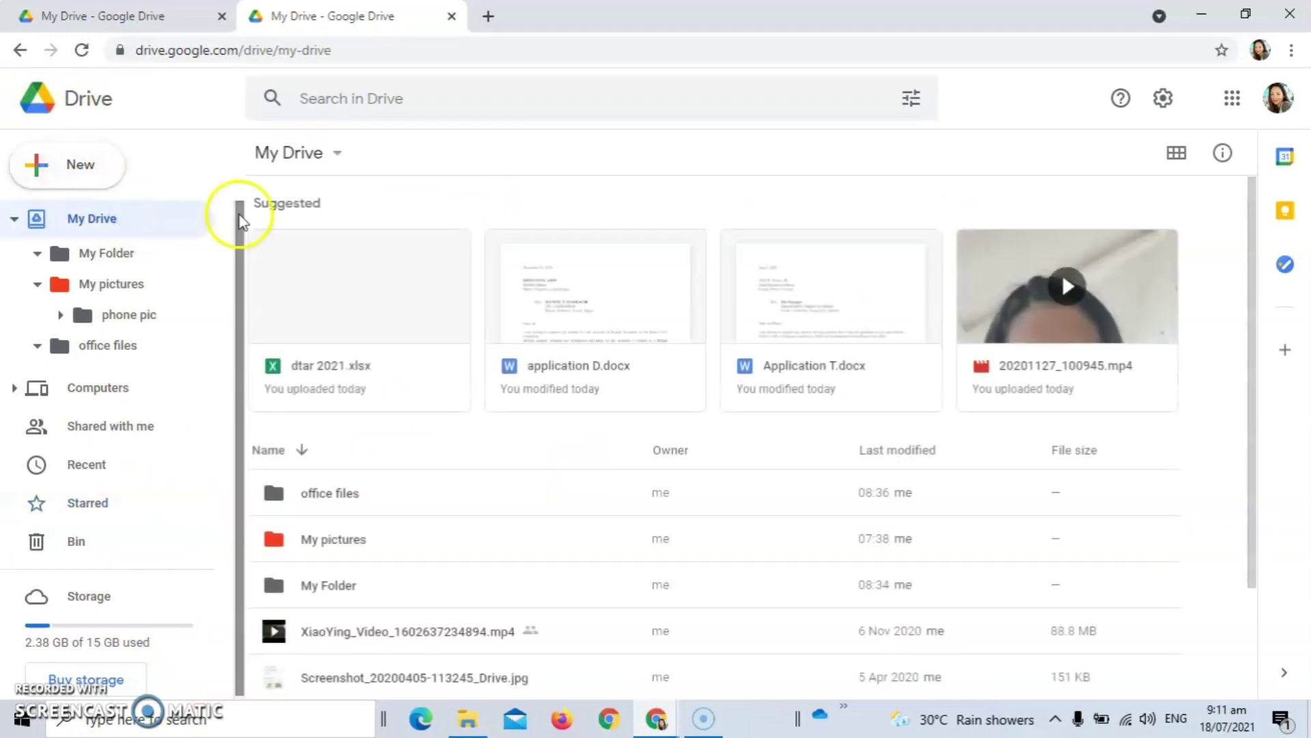
{"action": "scroll", "coordinate": [540, 342], "scroll_direction": "down", "scroll_amount": 2}
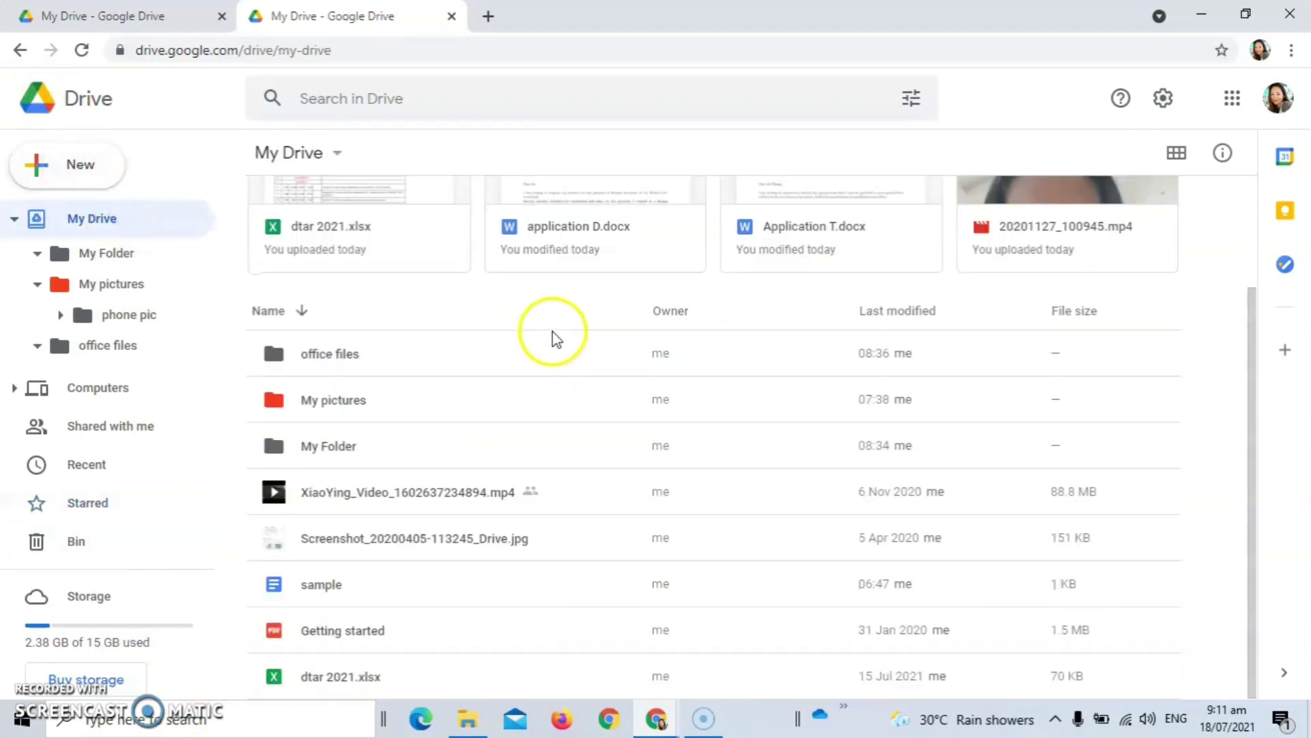
{"action": "scroll", "coordinate": [552, 336], "scroll_direction": "up", "scroll_amount": 2}
{"action": "left_click", "coordinate": [432, 543]}
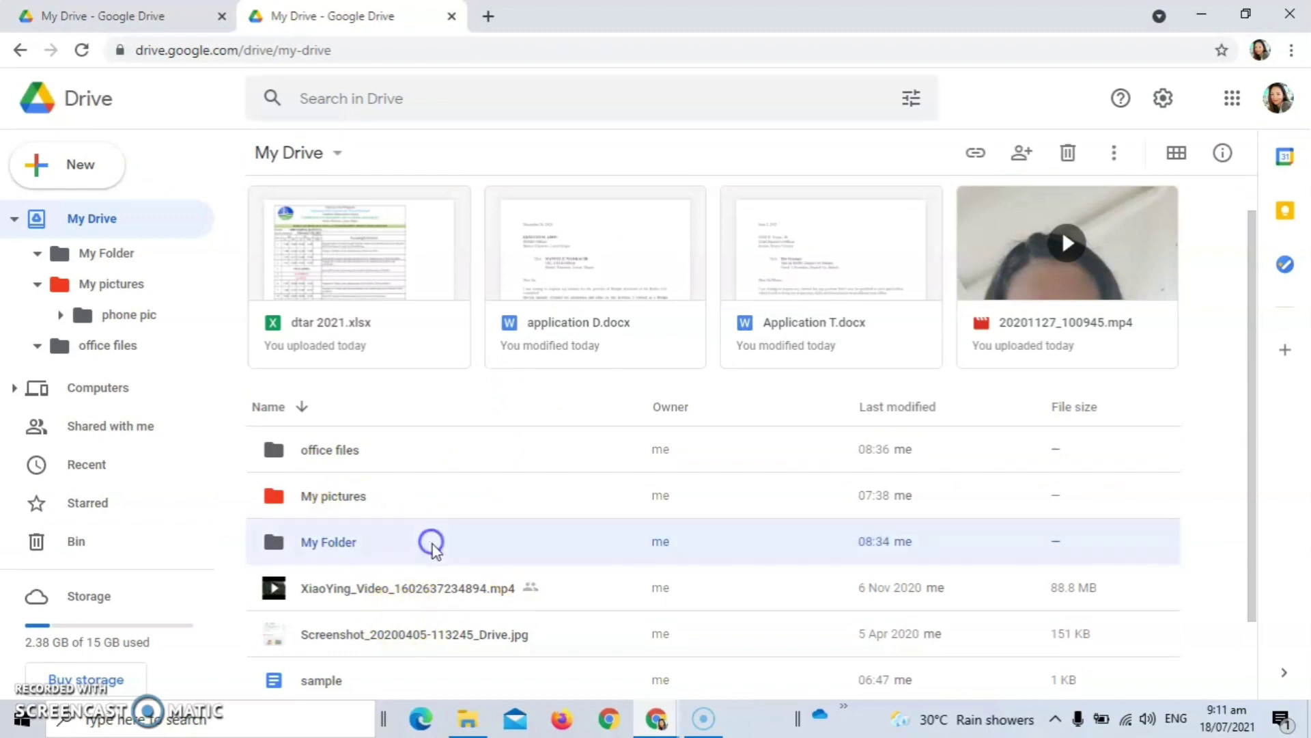
{"action": "double_click", "coordinate": [481, 545]}
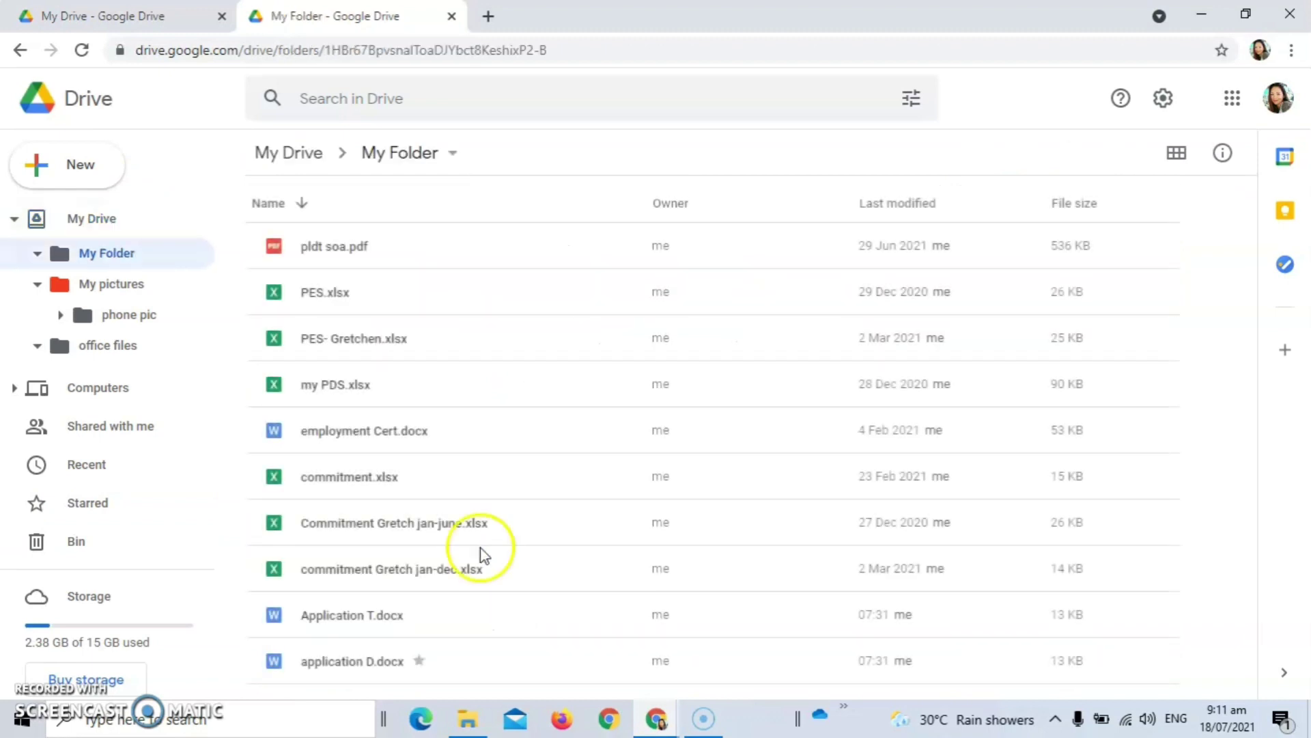
{"action": "right_click", "coordinate": [464, 386]}
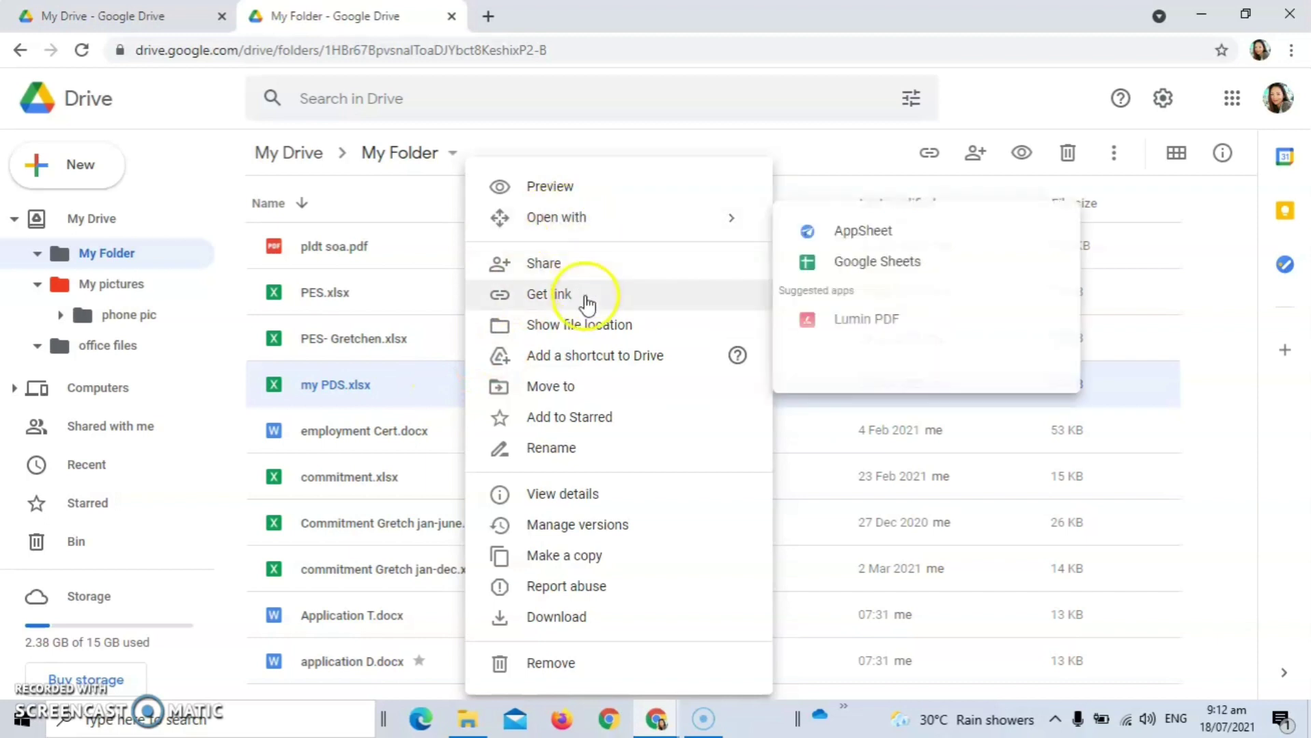
{"action": "left_click", "coordinate": [640, 418]}
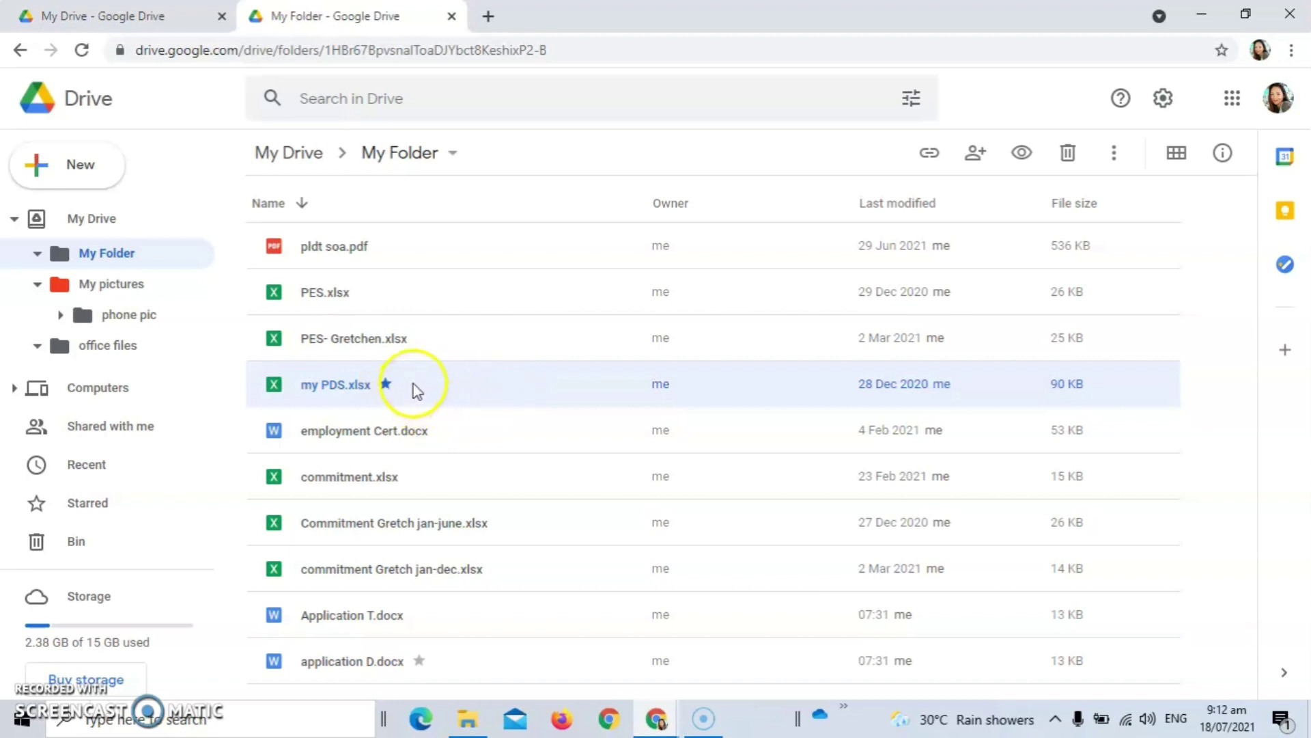
{"action": "left_click", "coordinate": [146, 503]}
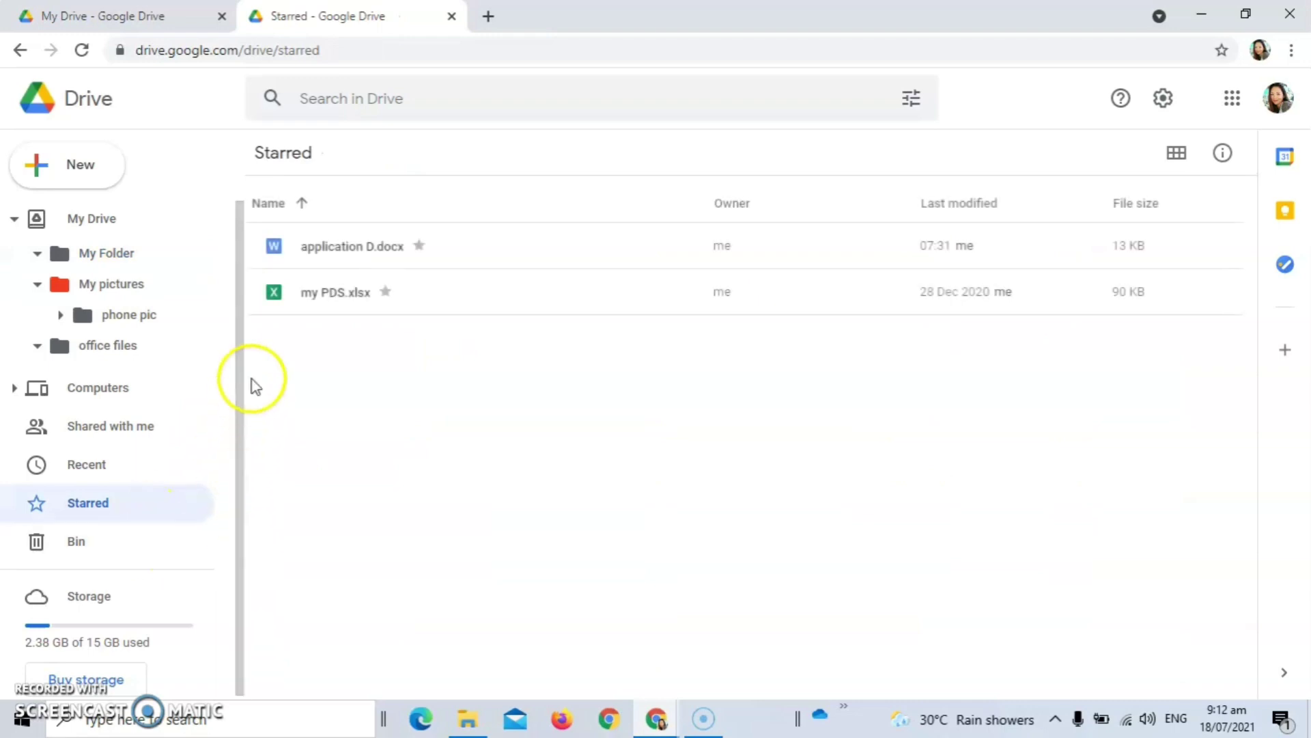
Step: View the Bin and examine the deleted folders and the option to empty it
{"action": "left_click_drag", "start_coordinate": [239, 265], "coordinate": [239, 267]}
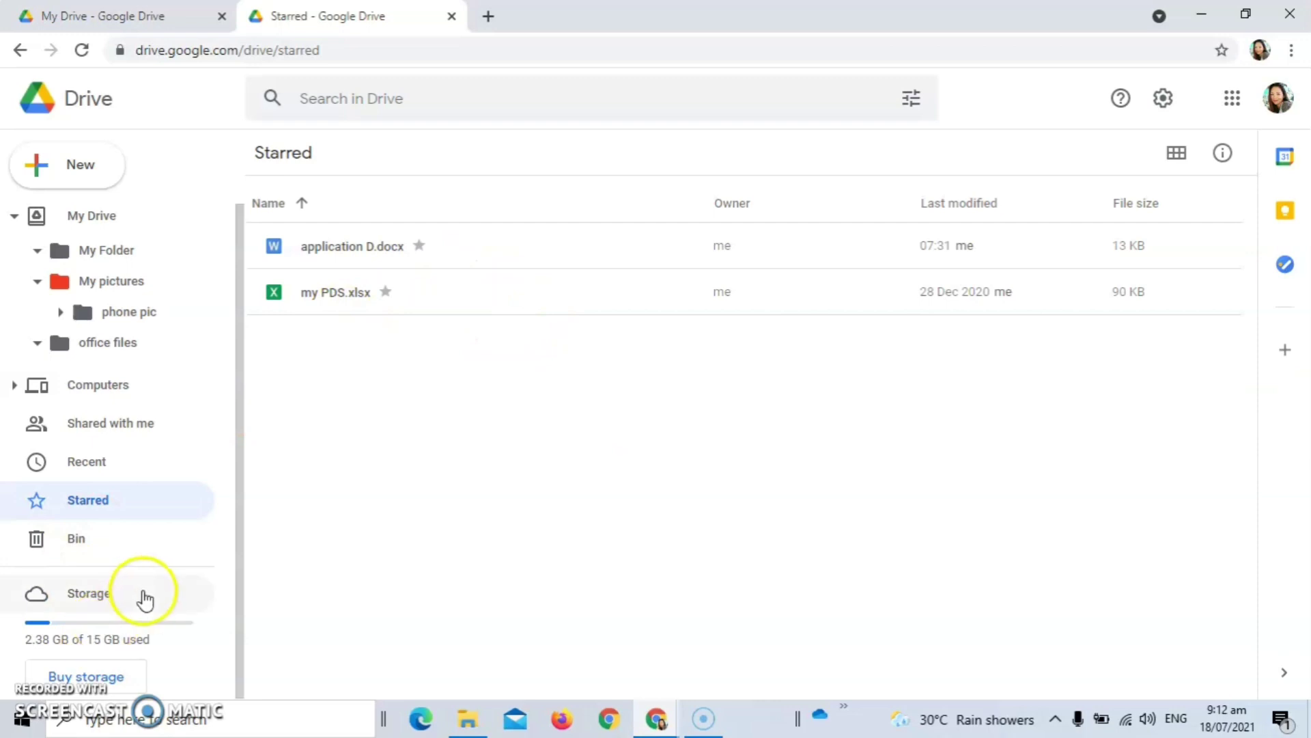
{"action": "left_click", "coordinate": [113, 546]}
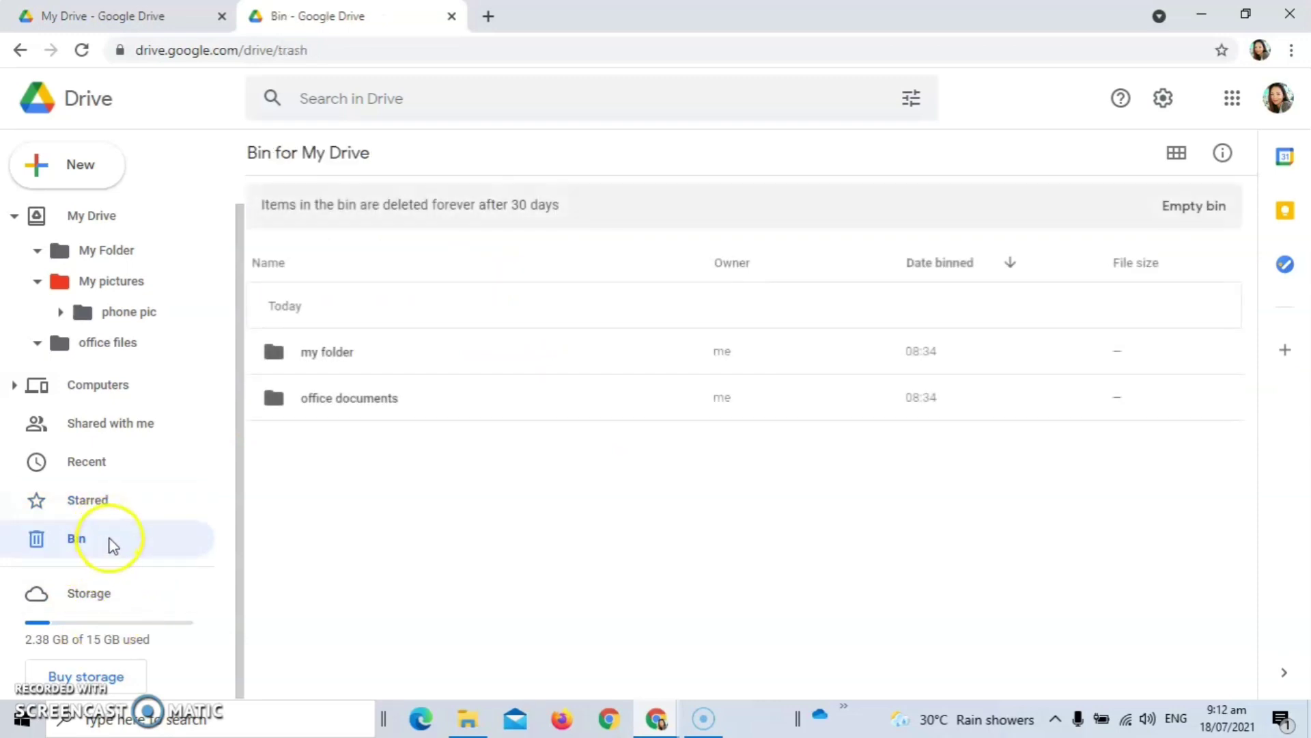
{"action": "left_click", "coordinate": [241, 276]}
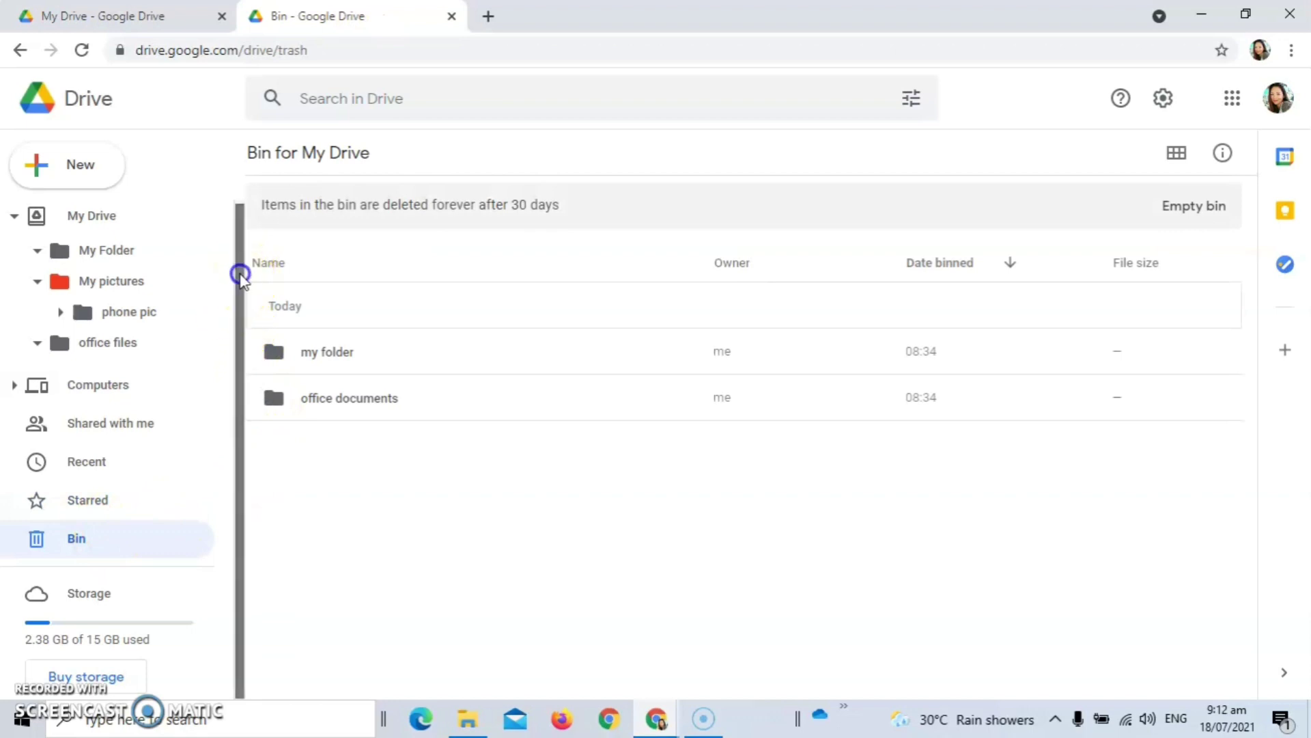
{"action": "left_click_drag", "start_coordinate": [240, 277], "coordinate": [243, 208]}
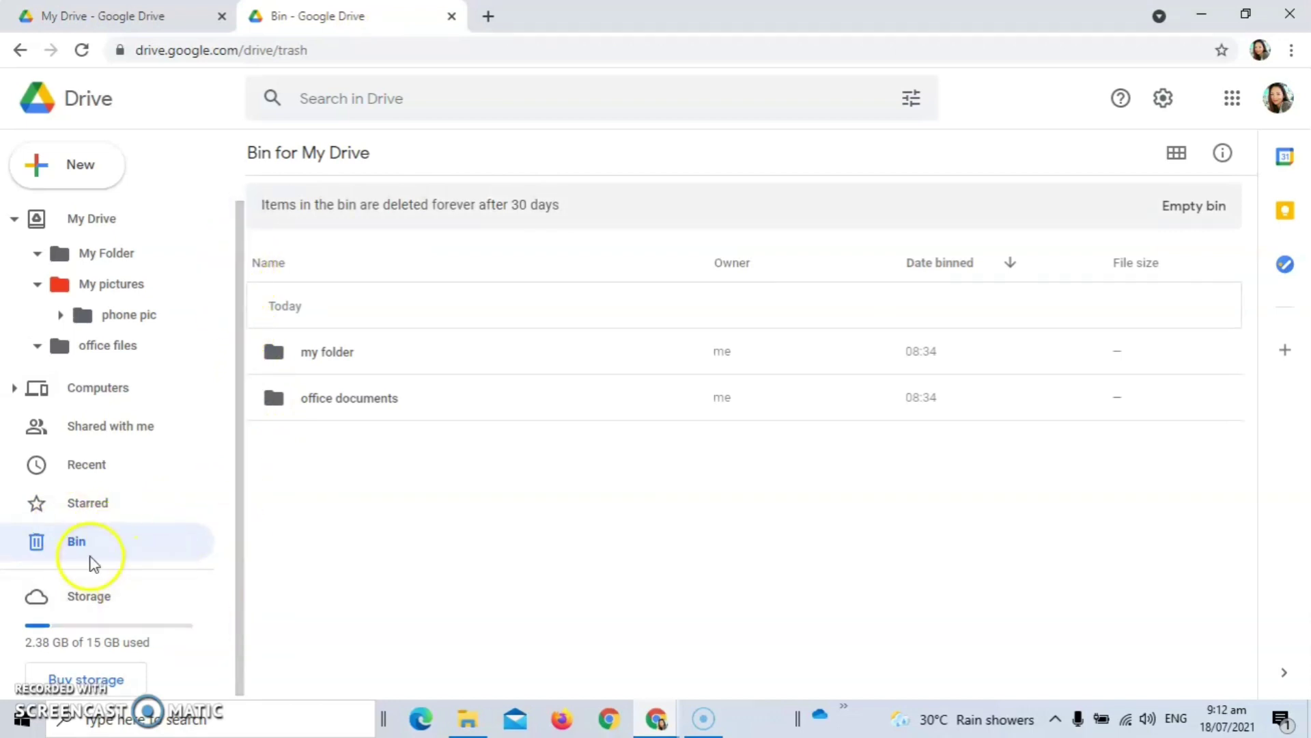
{"action": "left_click_drag", "start_coordinate": [239, 358], "coordinate": [243, 413]}
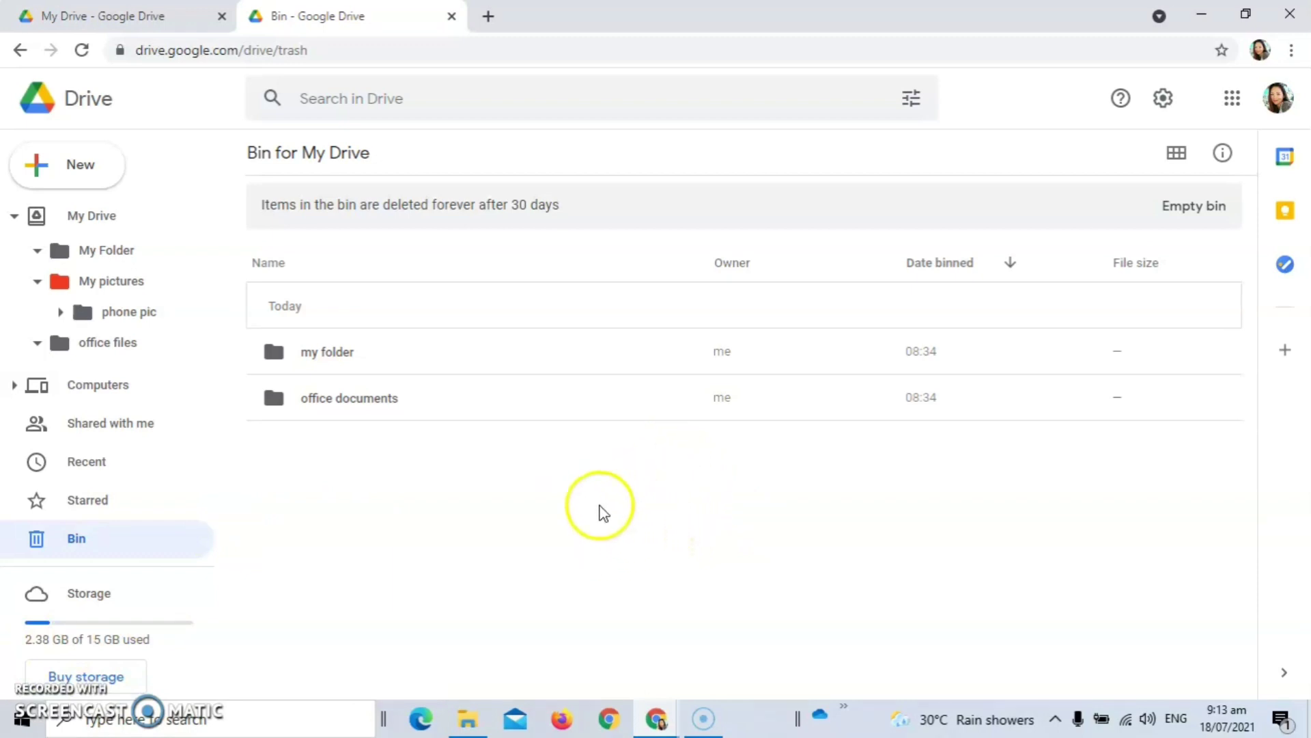
Step: View the Storage section and examine how much space each file uses down the list
{"action": "left_click", "coordinate": [96, 594]}
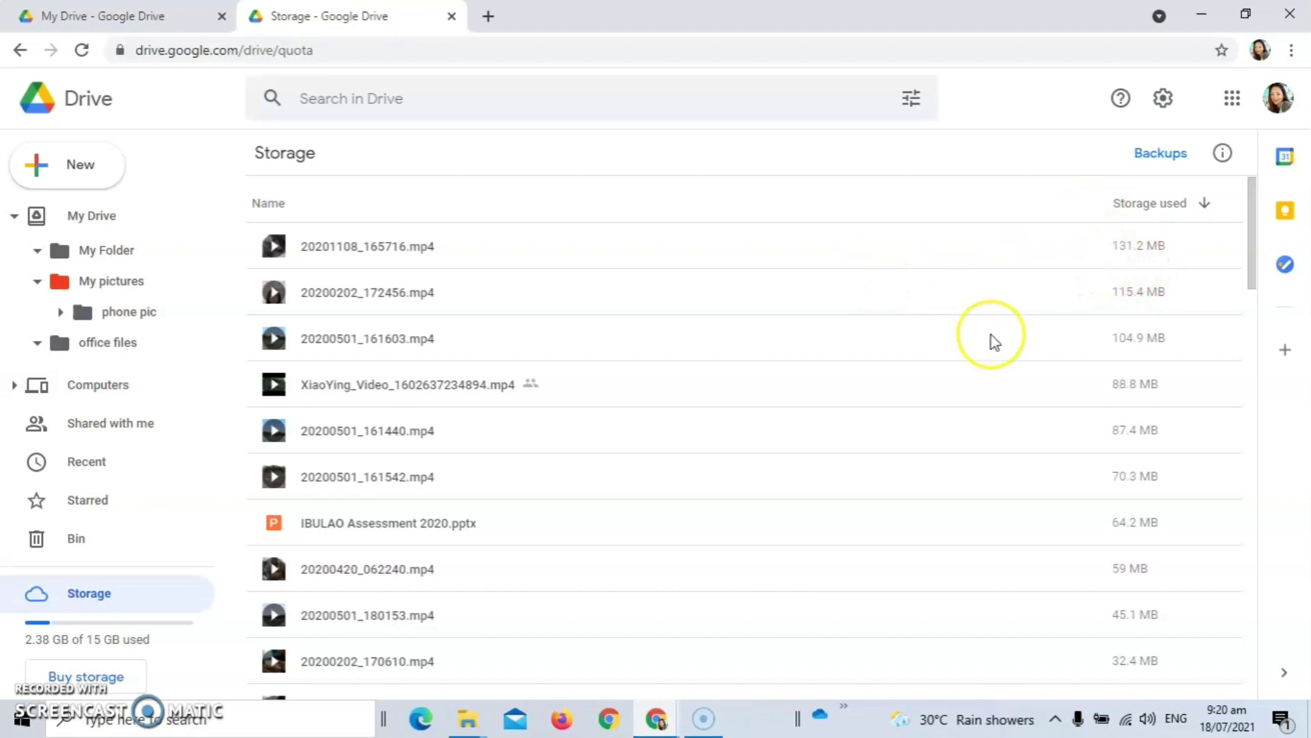
{"action": "scroll", "coordinate": [992, 336], "scroll_direction": "down", "scroll_amount": 3}
{"action": "scroll", "coordinate": [995, 342], "scroll_direction": "down", "scroll_amount": 10}
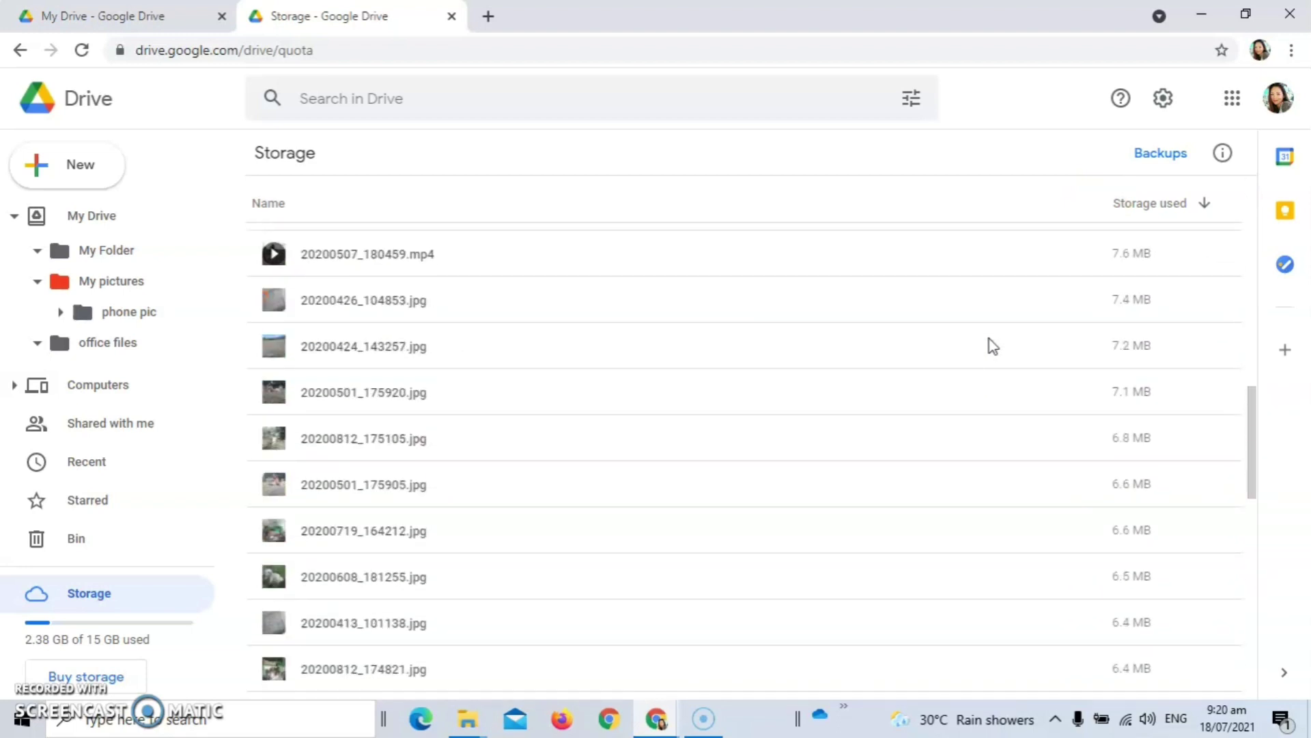
{"action": "scroll", "coordinate": [989, 339], "scroll_direction": "down", "scroll_amount": 10}
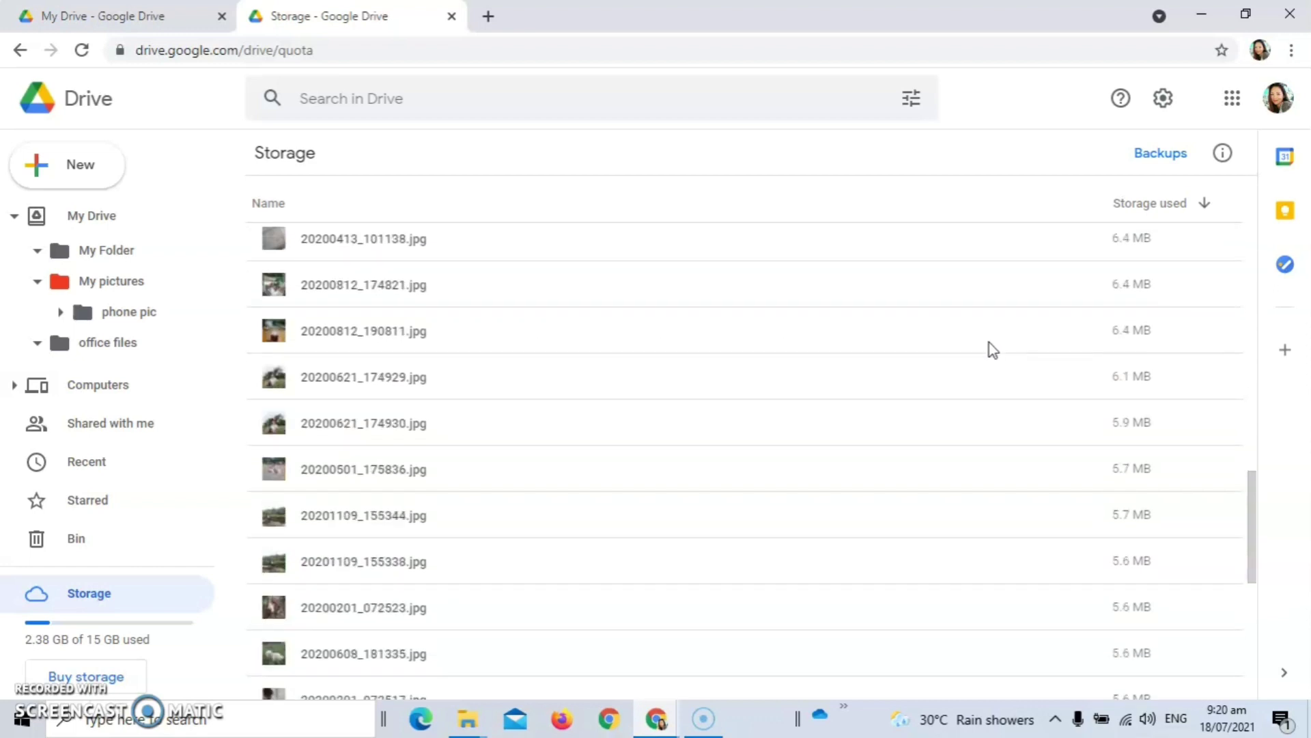
{"action": "scroll", "coordinate": [992, 370], "scroll_direction": "down", "scroll_amount": 8}
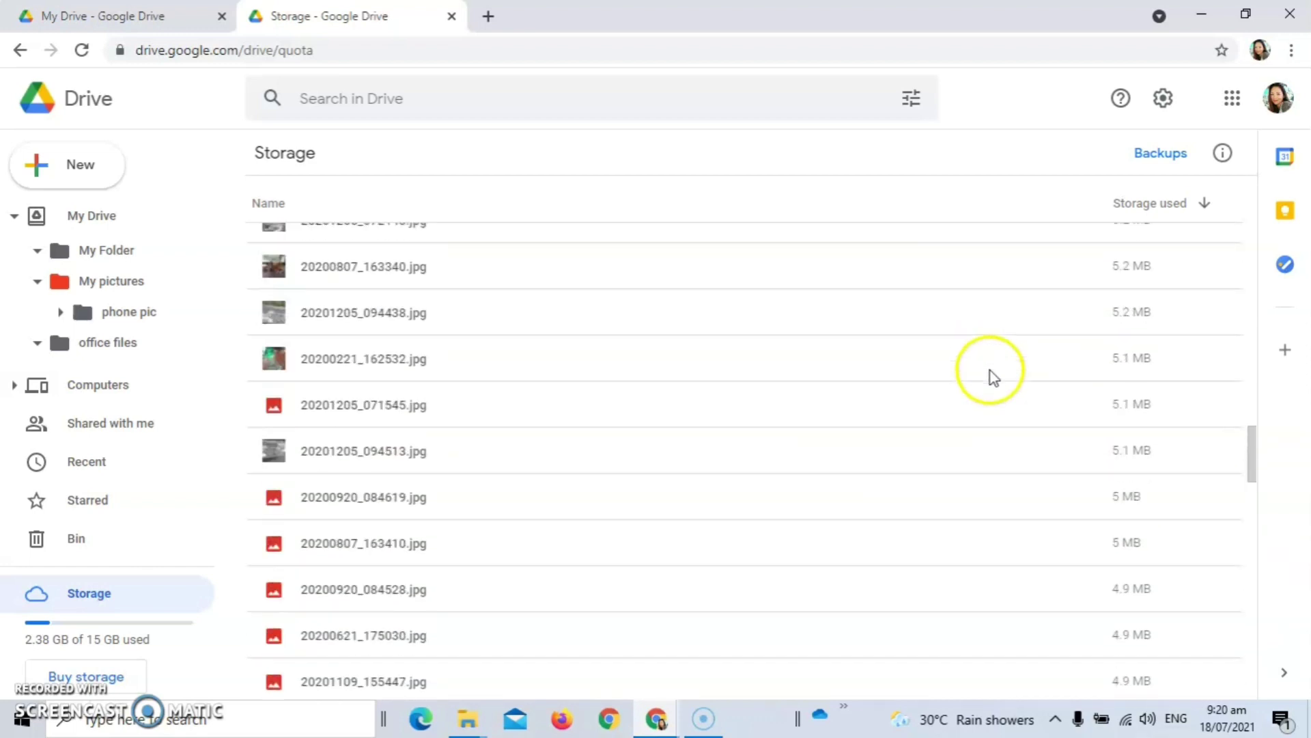
{"action": "scroll", "coordinate": [991, 377], "scroll_direction": "down", "scroll_amount": 5}
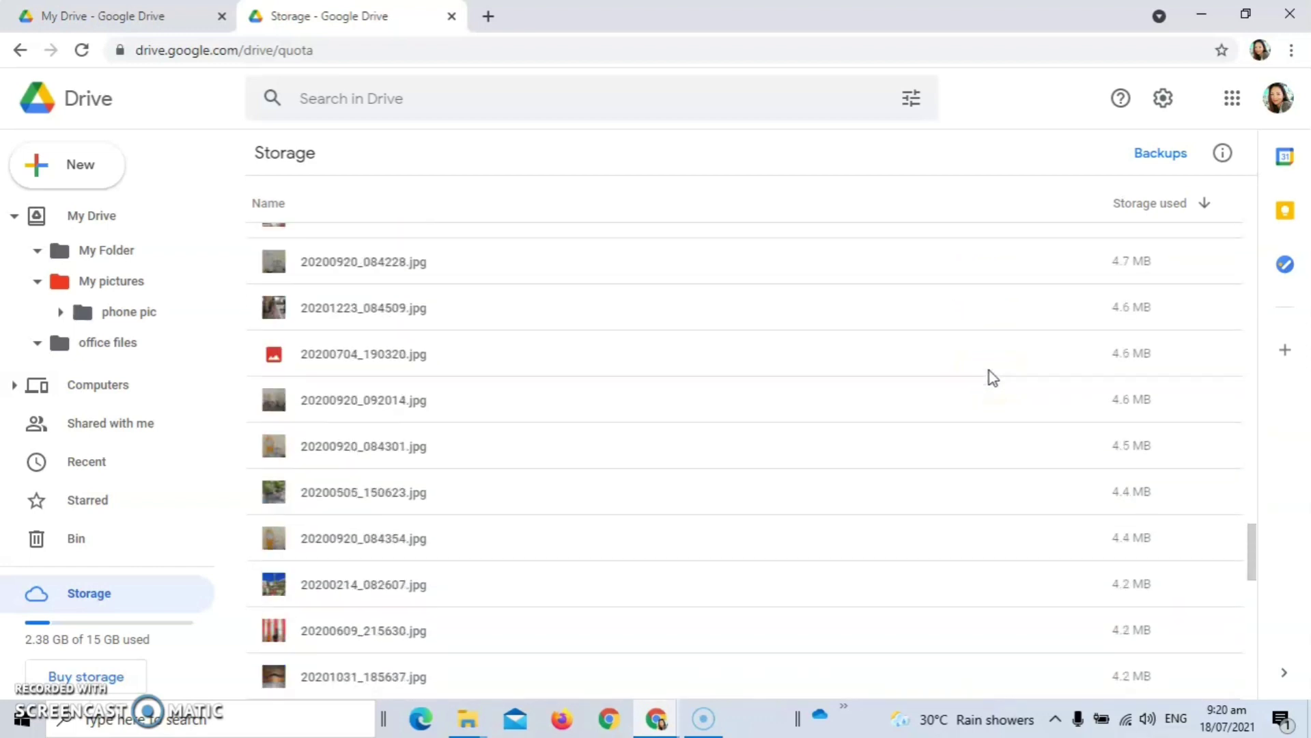
{"action": "scroll", "coordinate": [992, 378], "scroll_direction": "down", "scroll_amount": 10}
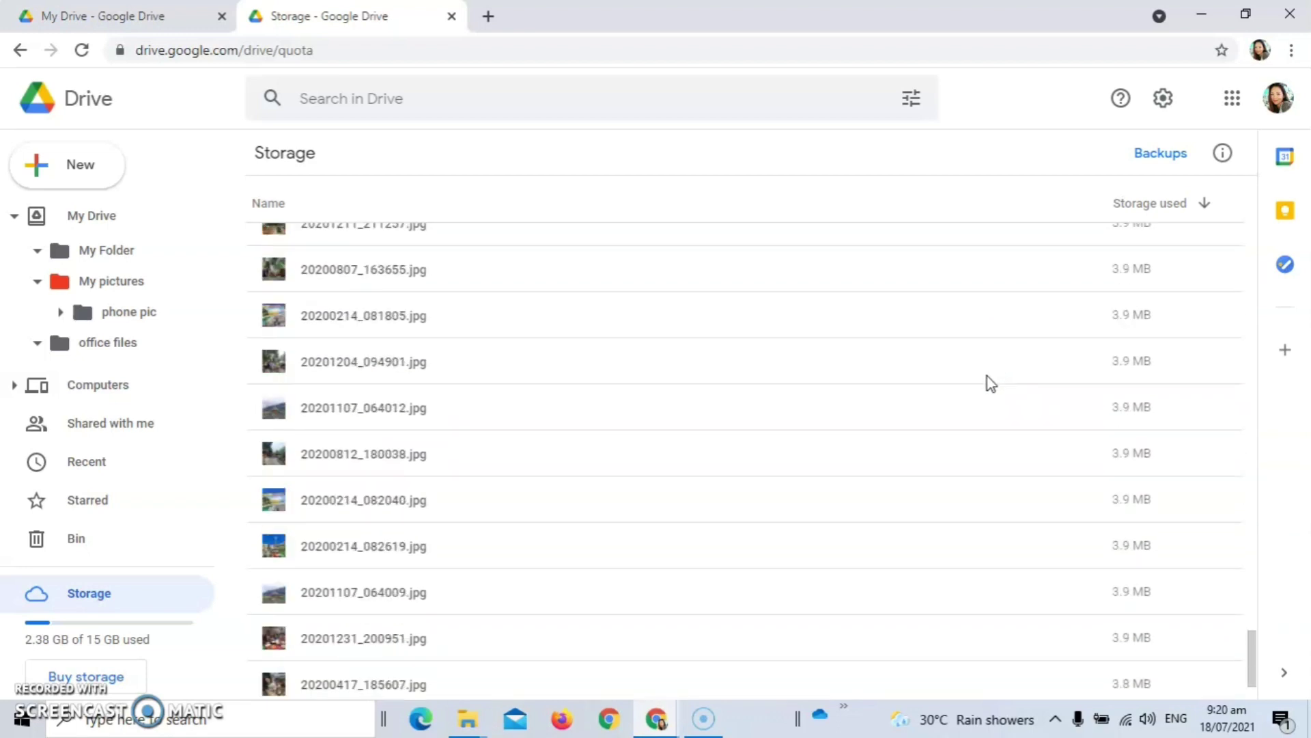
{"action": "scroll", "coordinate": [985, 379], "scroll_direction": "down", "scroll_amount": 10}
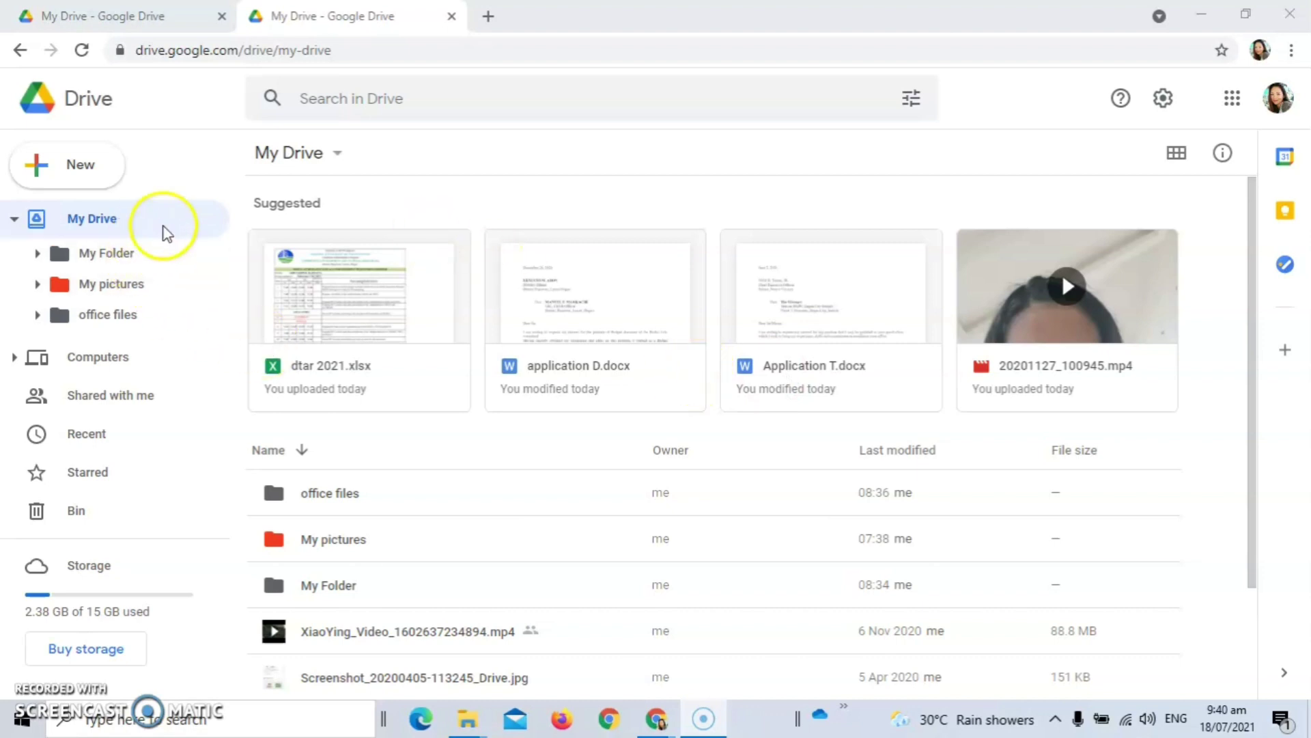
Step: Open the sharing dialog for IBULAO Assessment 2020.pptx in the office files folder and review its permission settings for editors, viewers and commenters
{"action": "scroll", "coordinate": [533, 430], "scroll_direction": "down", "scroll_amount": 2}
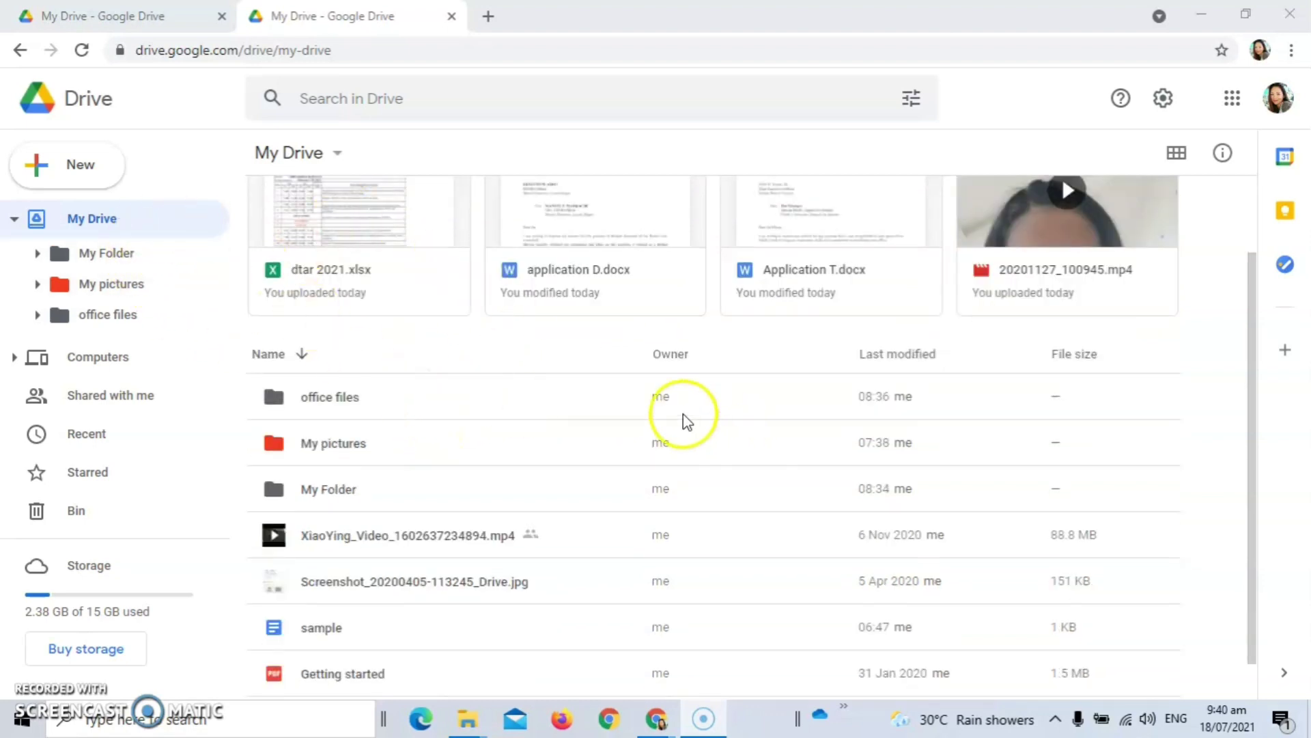
{"action": "double_click", "coordinate": [433, 399]}
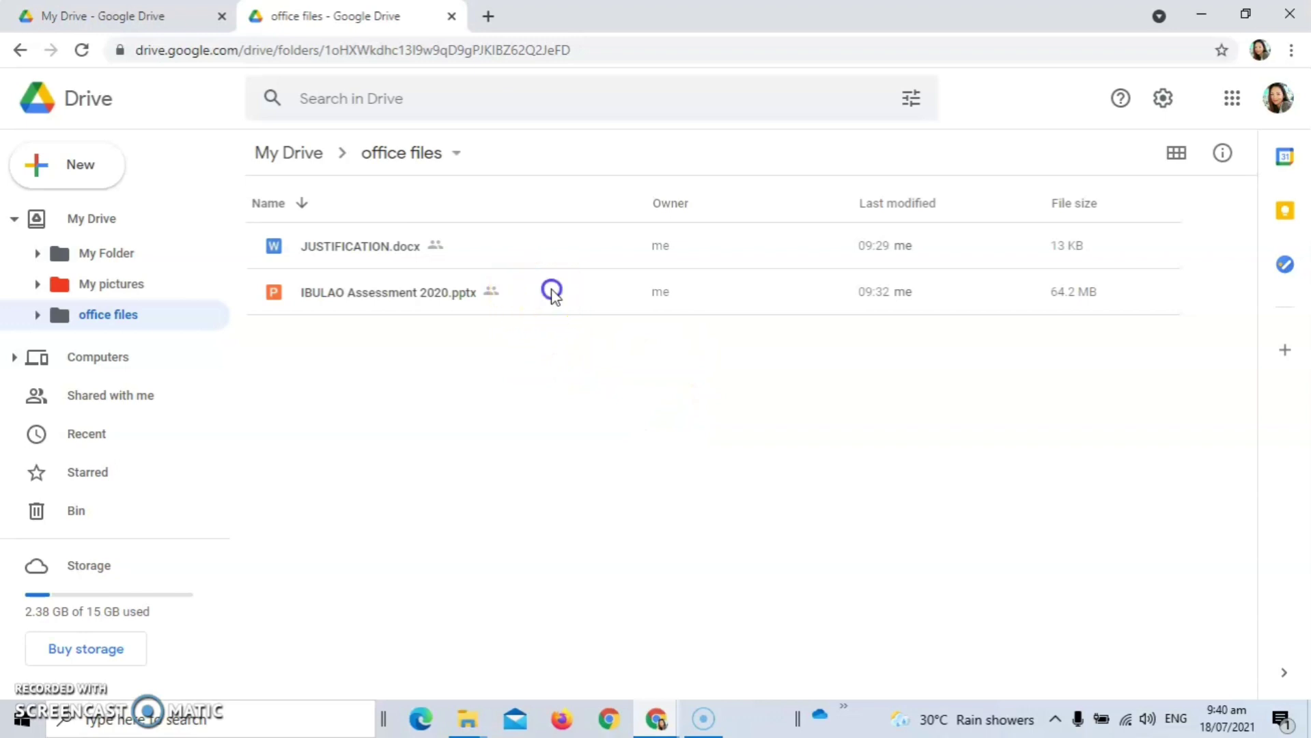
{"action": "left_click", "coordinate": [430, 292]}
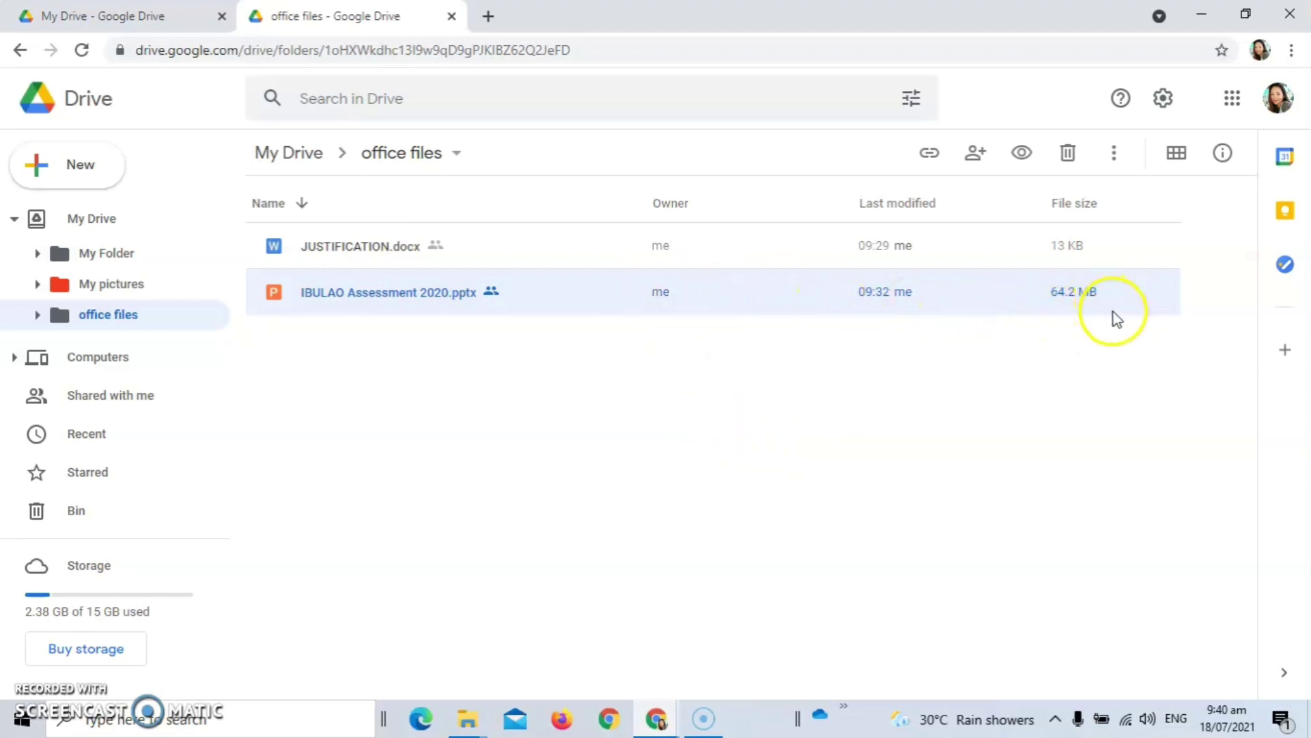
{"action": "mouse_move", "coordinate": [1076, 299]}
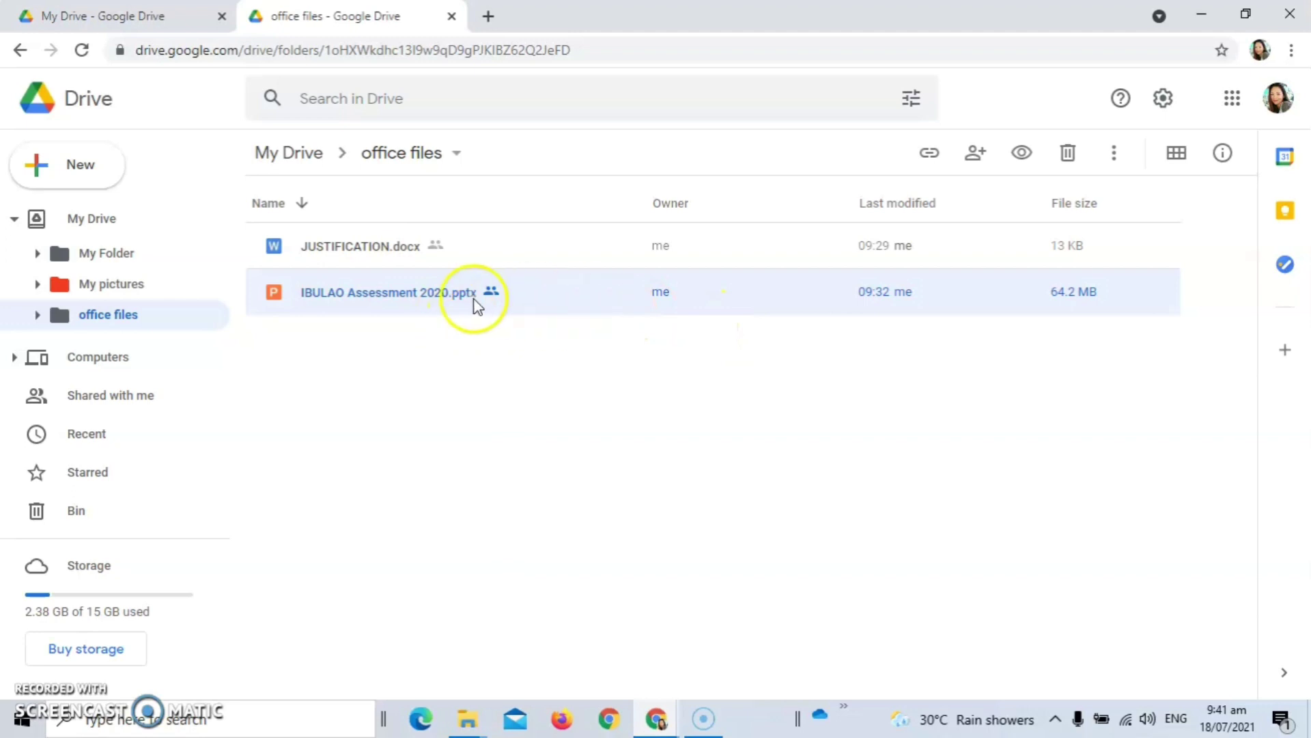
{"action": "right_click", "coordinate": [722, 304]}
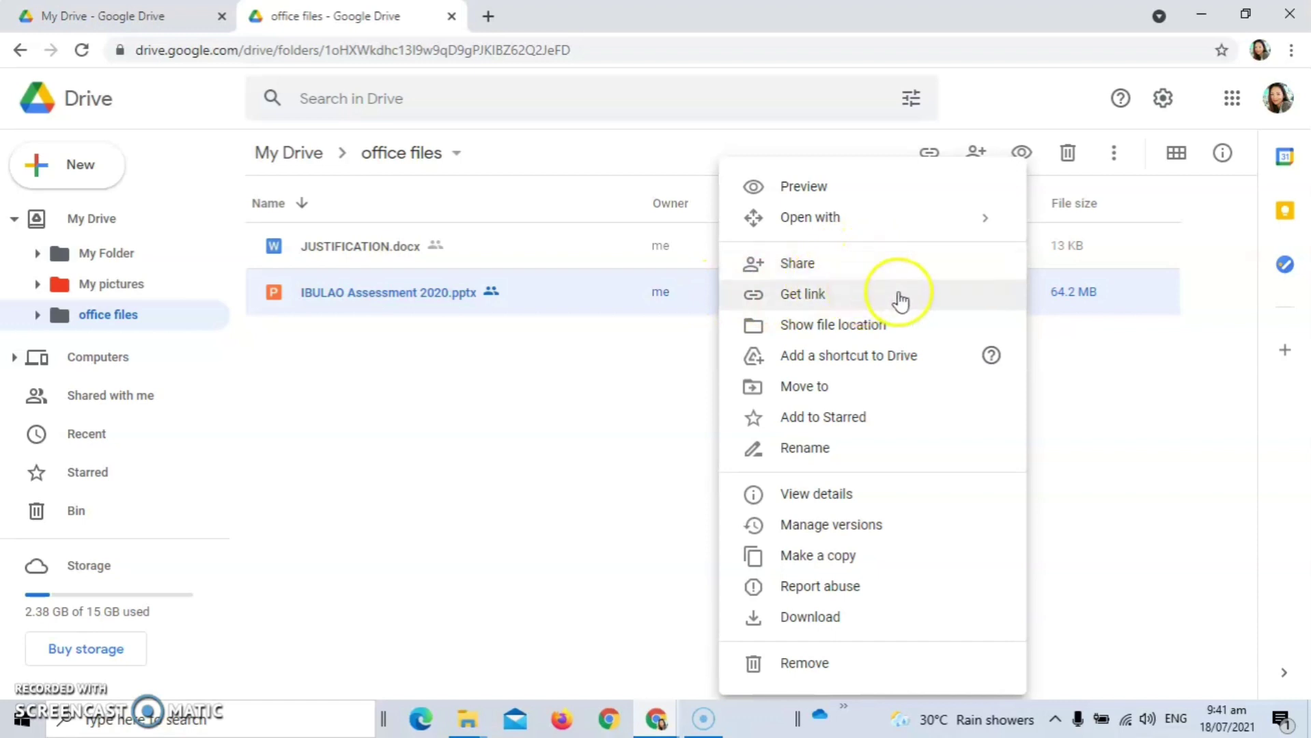
{"action": "left_click", "coordinate": [854, 264]}
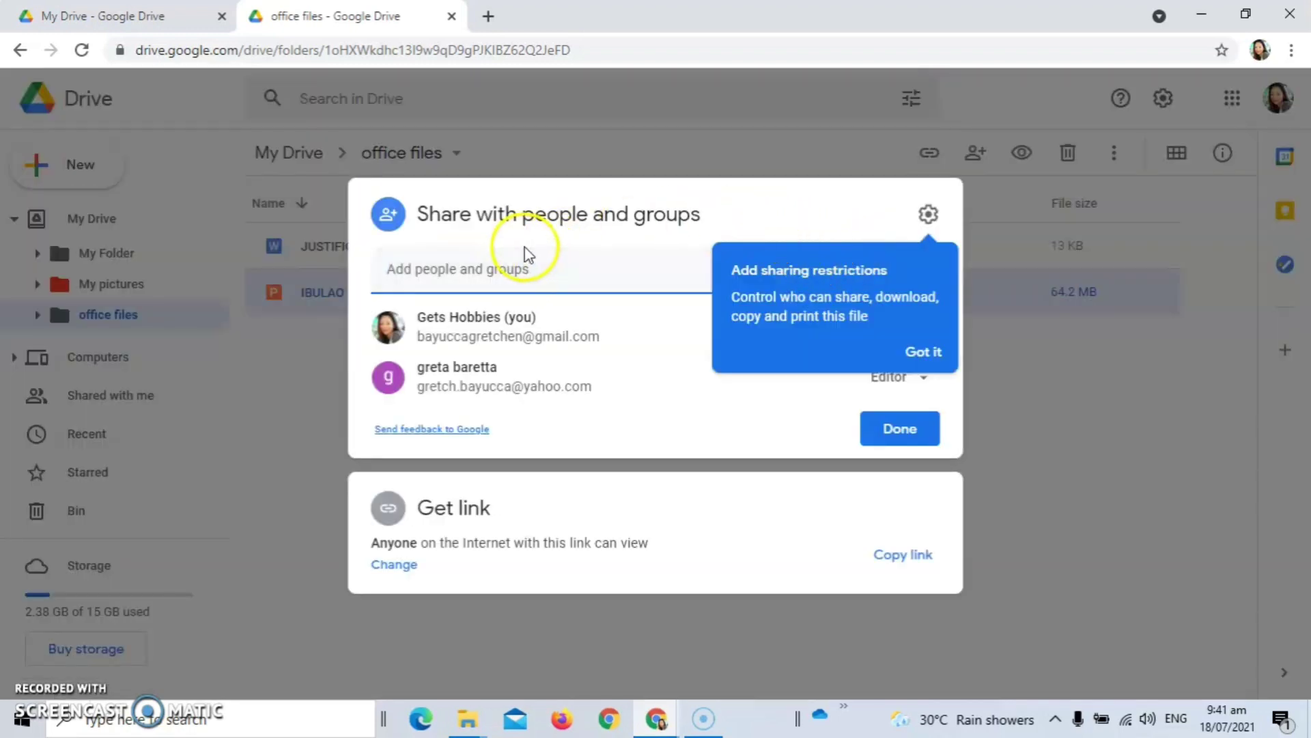
{"action": "left_click", "coordinate": [932, 218]}
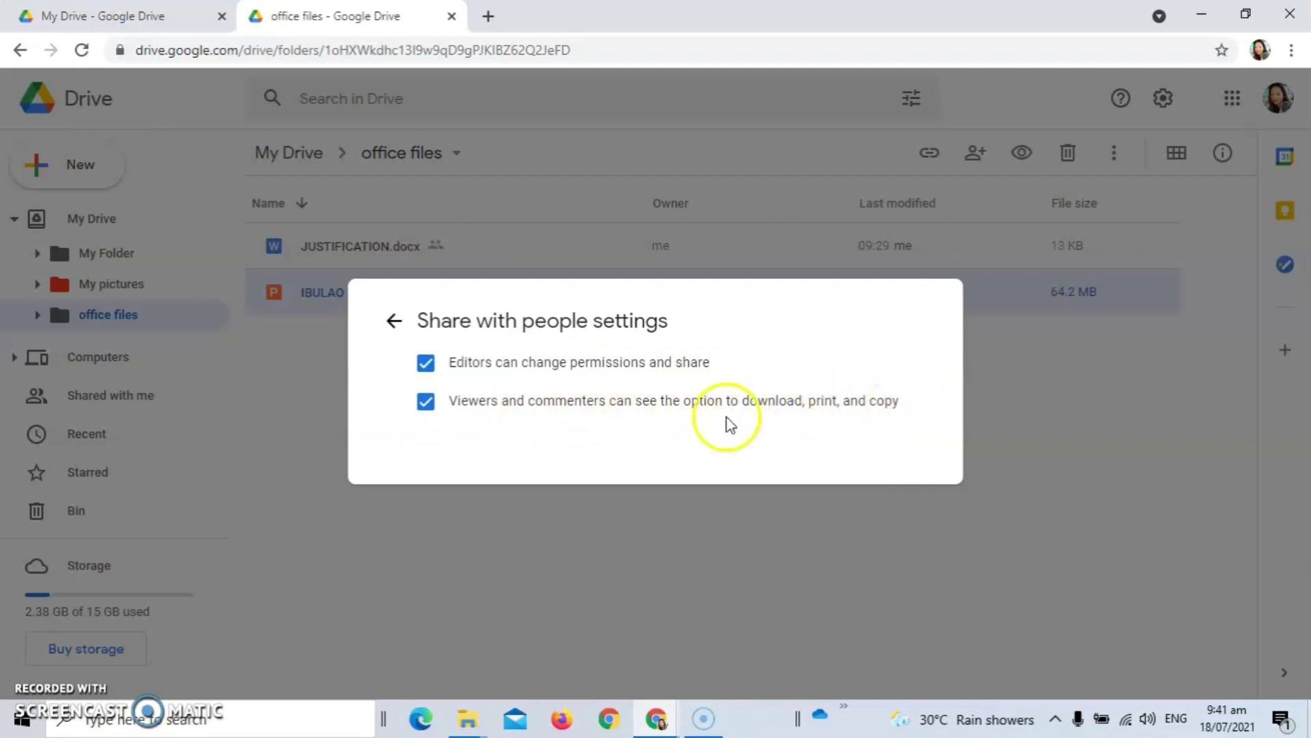
{"action": "left_click", "coordinate": [393, 321]}
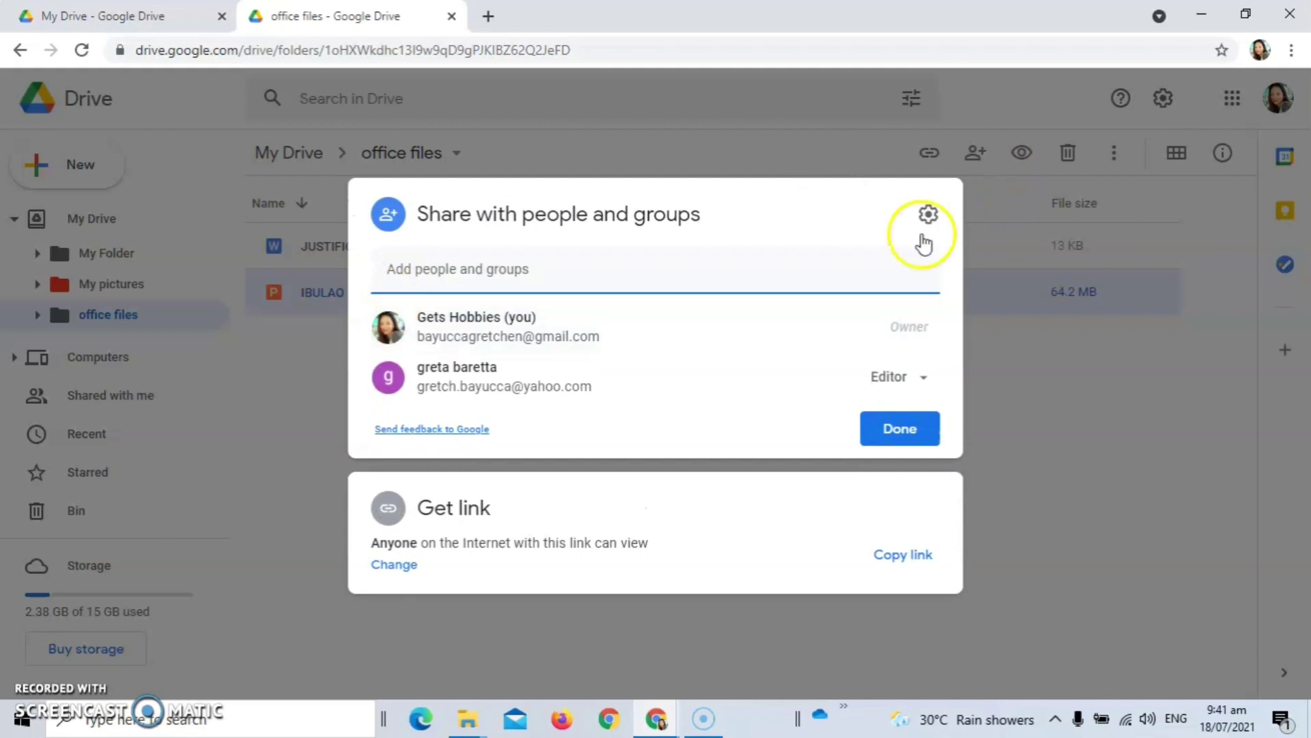
Step: Share the presentation with the contact's e-mail as Editor, with notification on and the message "Sending you here the......", and send it
{"action": "left_click", "coordinate": [456, 269]}
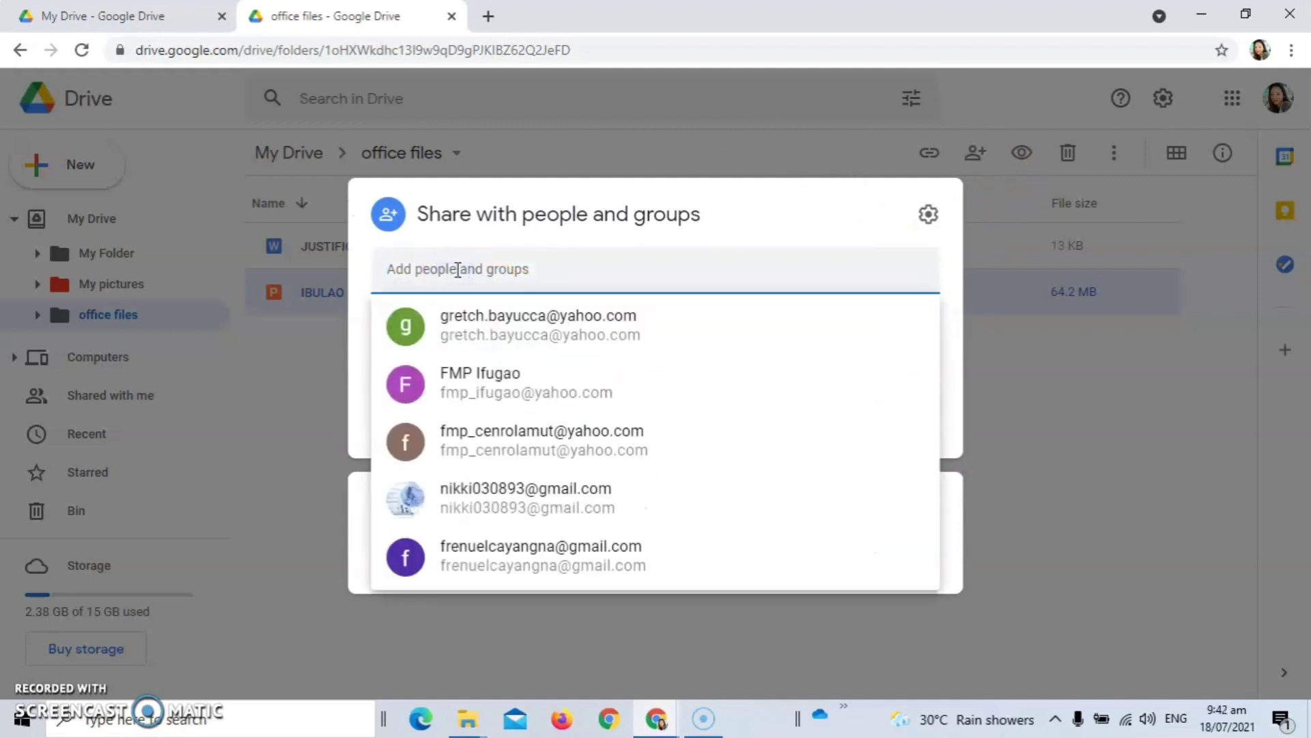
{"action": "type", "text": "gret"}
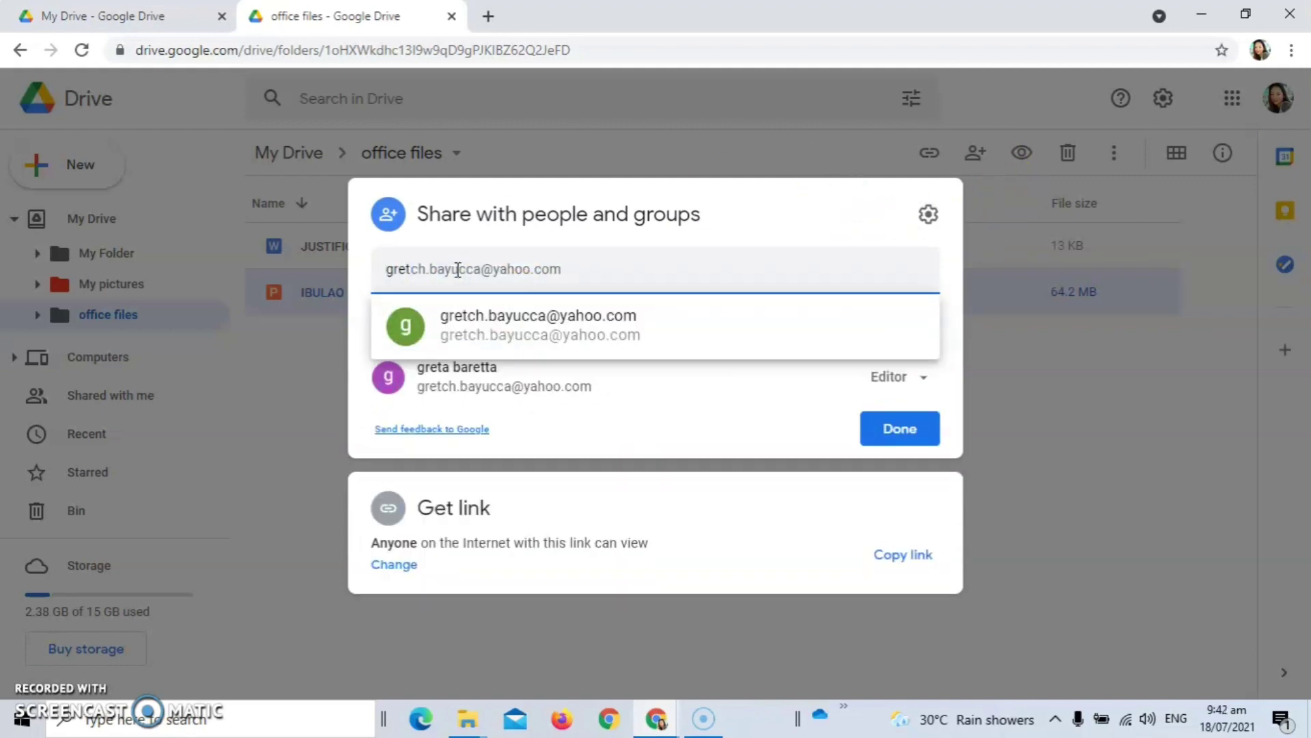
{"action": "left_click", "coordinate": [632, 322]}
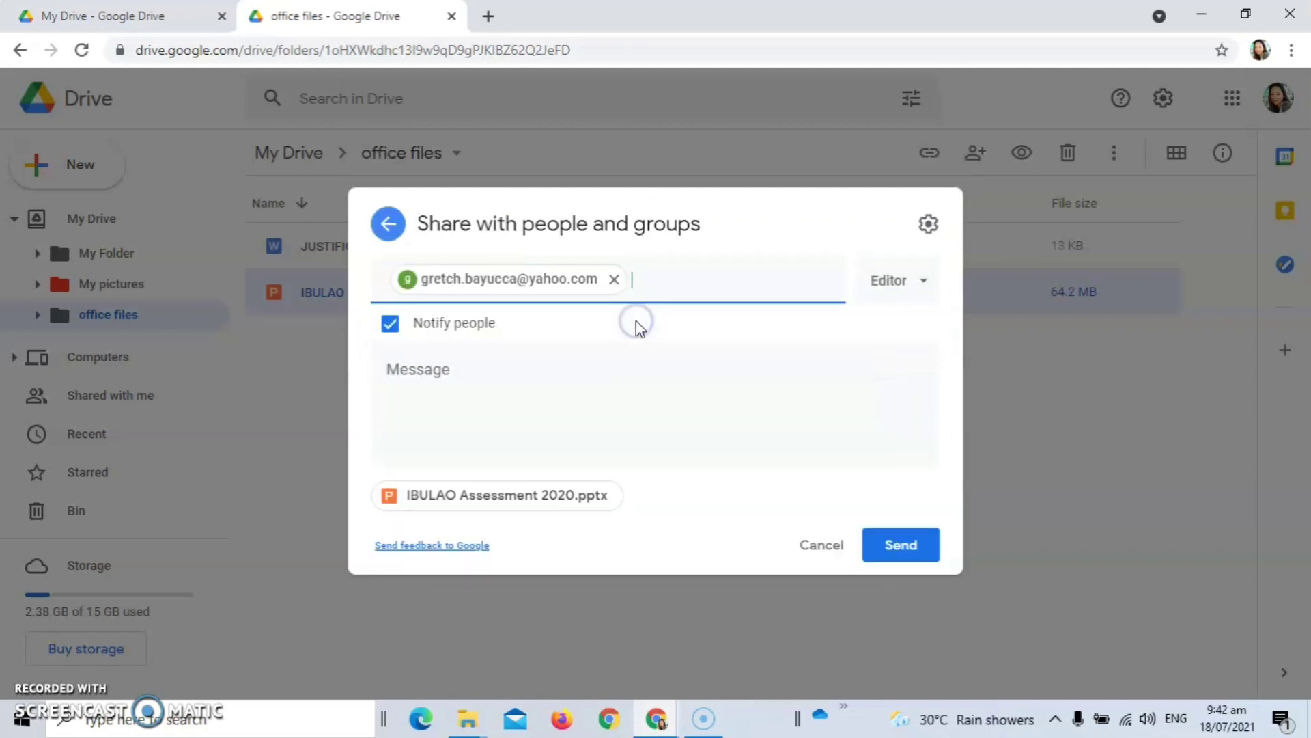
{"action": "left_click", "coordinate": [462, 372]}
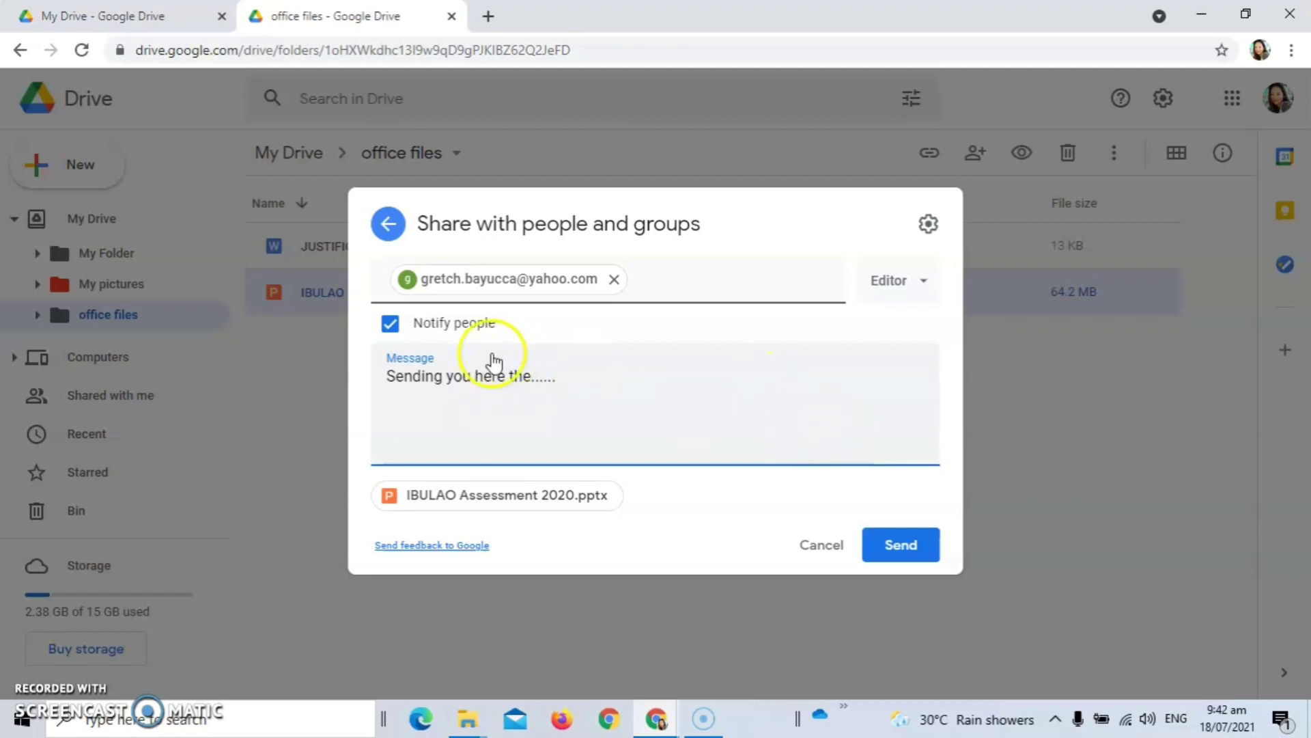
{"action": "left_click", "coordinate": [912, 546]}
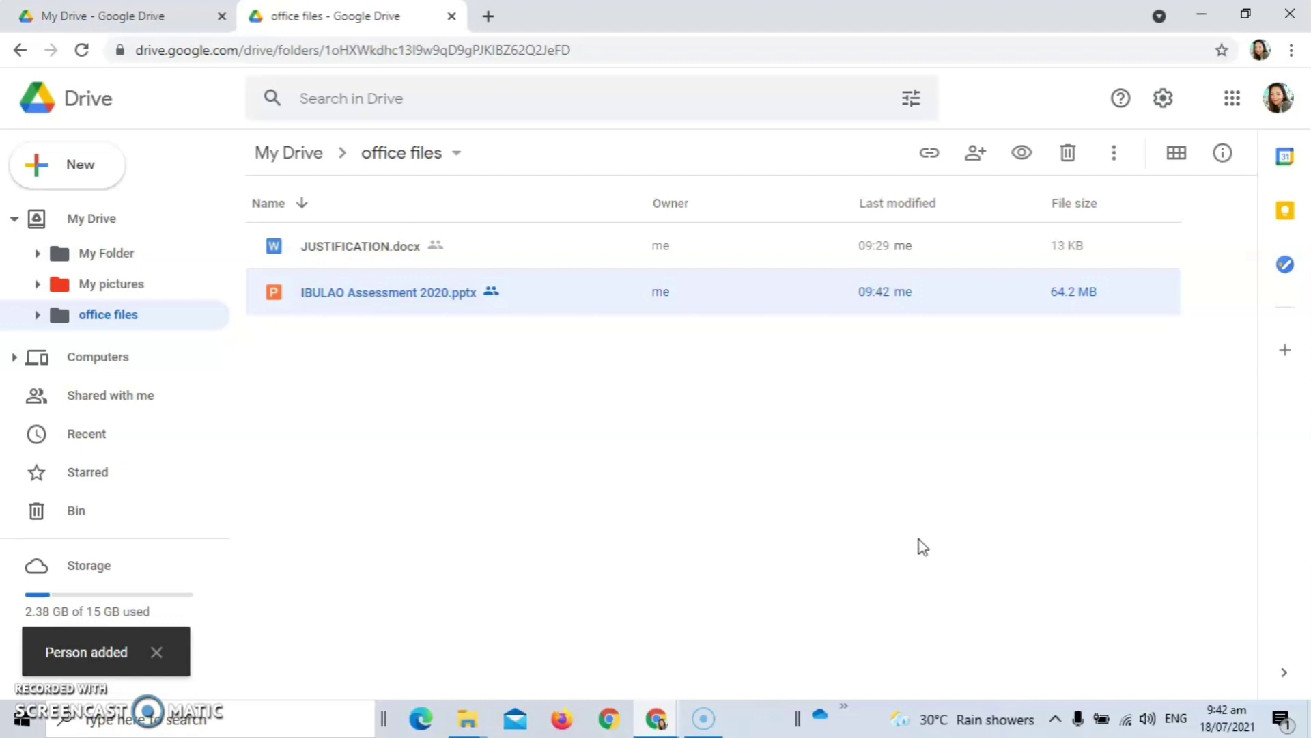
Step: Copy the view-only link of IBULAO Assessment 2020.pptx, keeping access for anyone with the link, and close the link settings
{"action": "right_click", "coordinate": [572, 288]}
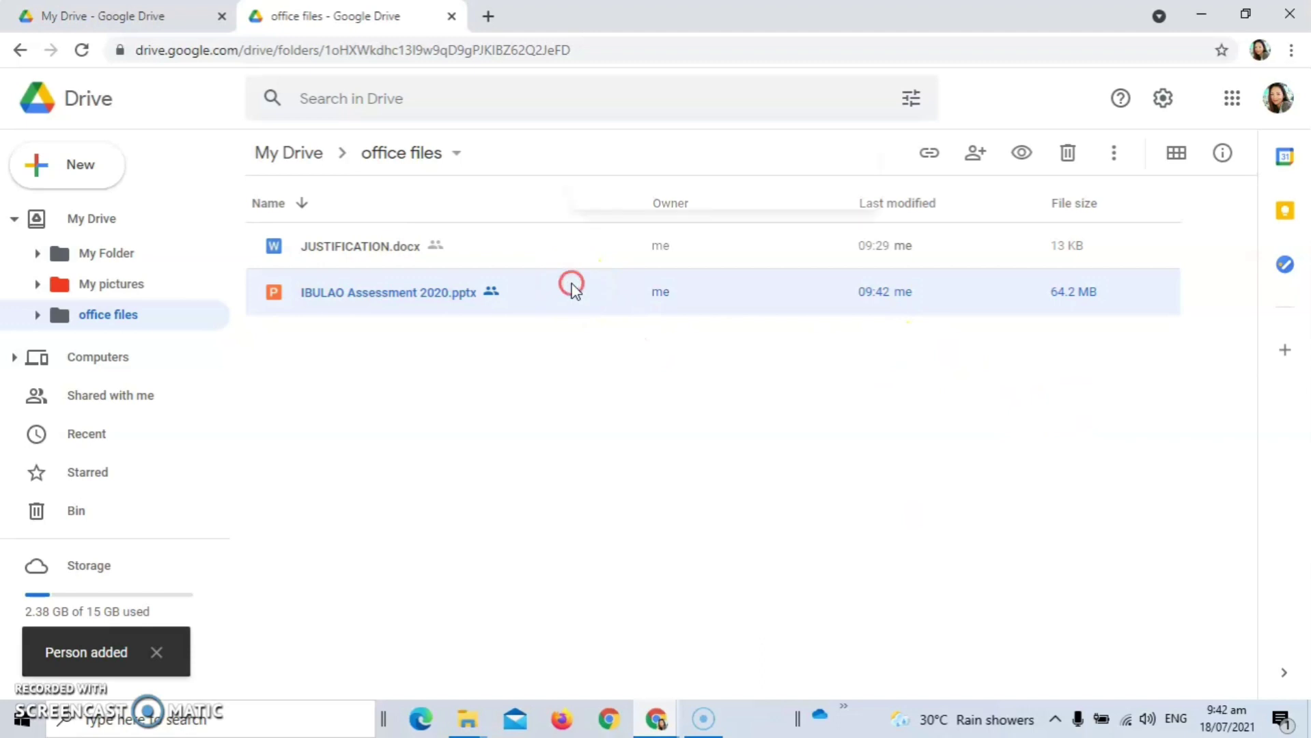
{"action": "left_click", "coordinate": [707, 294]}
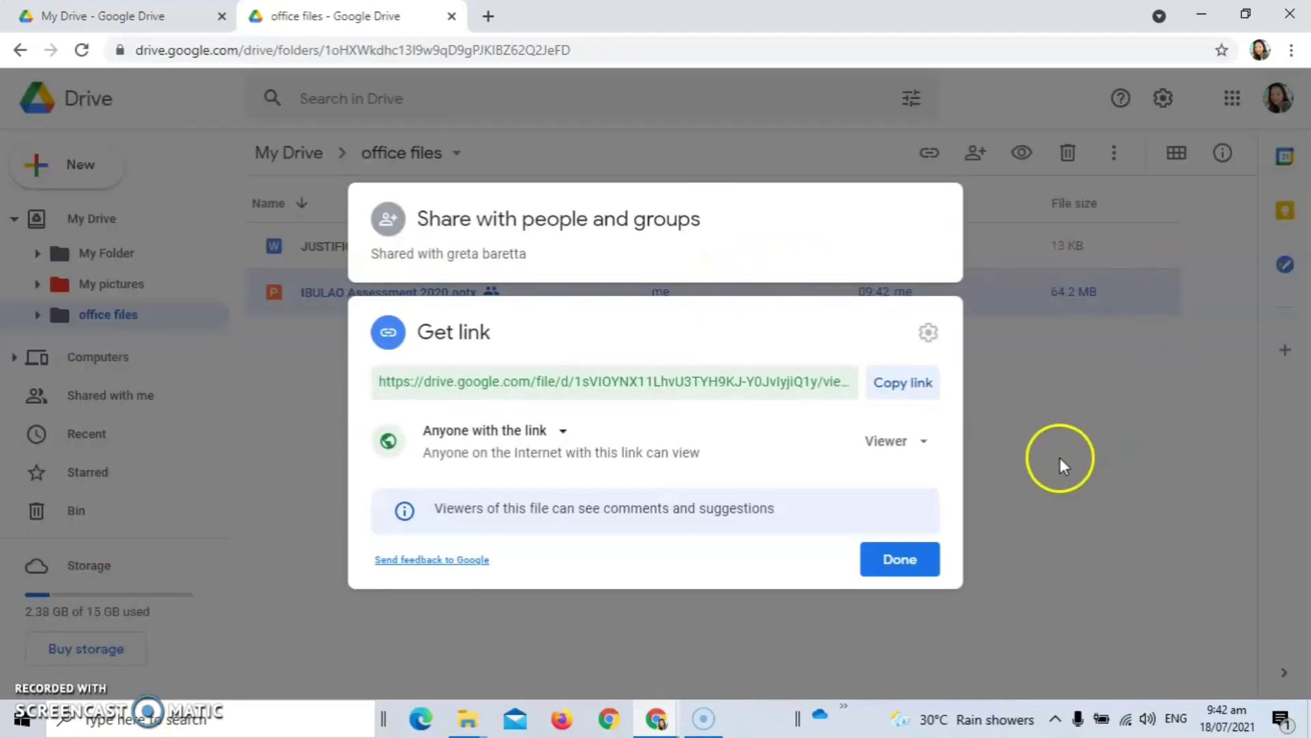
{"action": "left_click", "coordinate": [903, 383]}
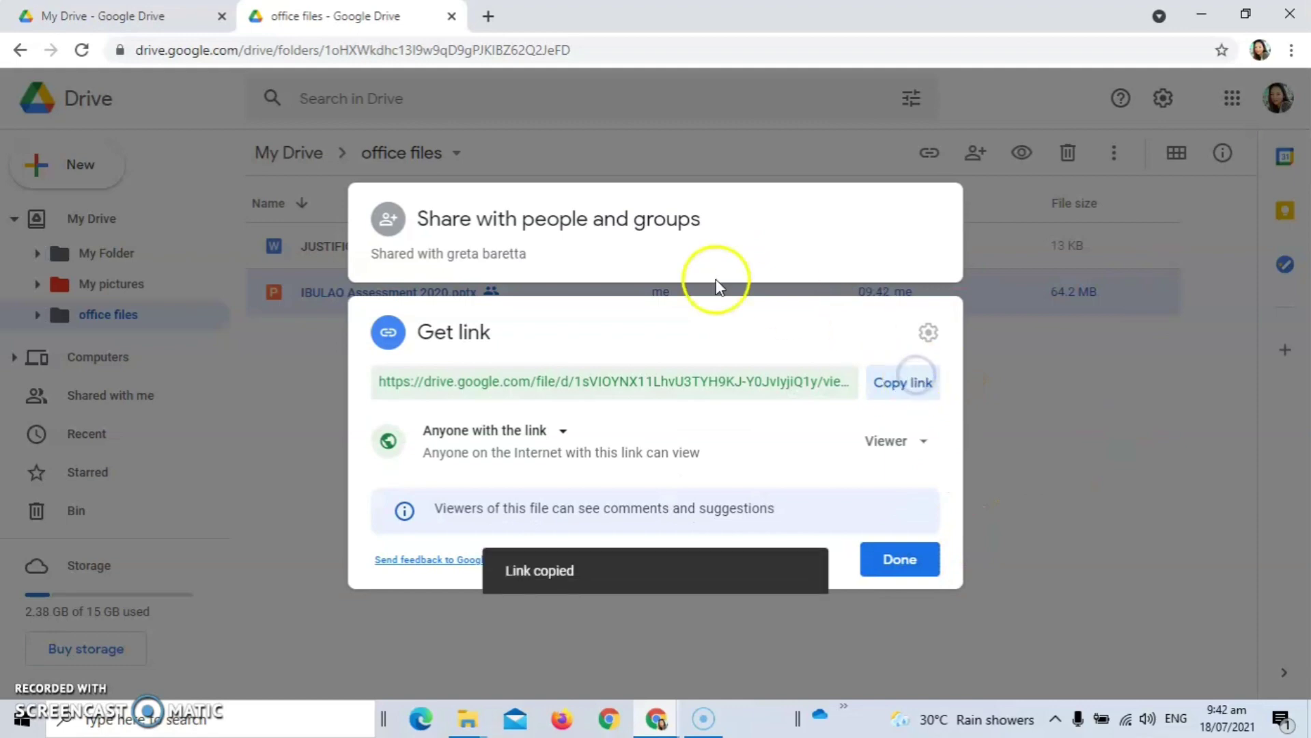
{"action": "left_click", "coordinate": [489, 17]}
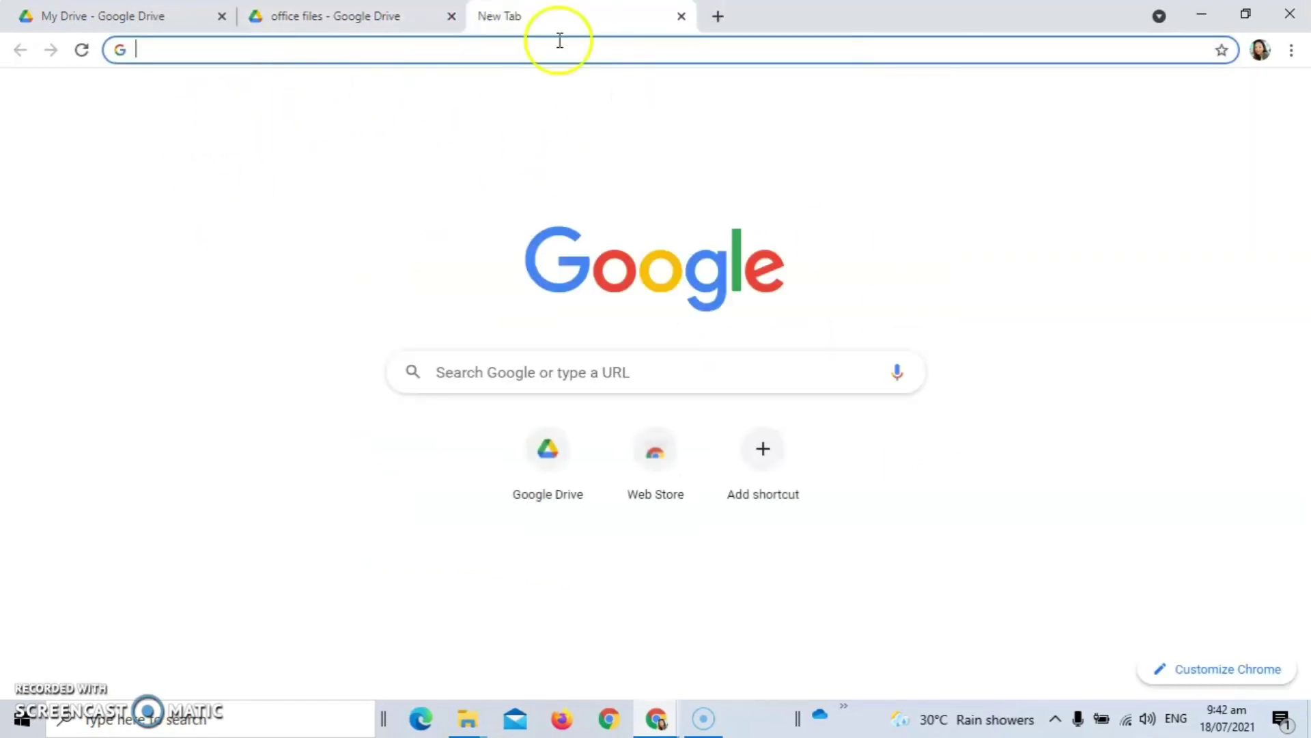
{"action": "left_click", "coordinate": [680, 16]}
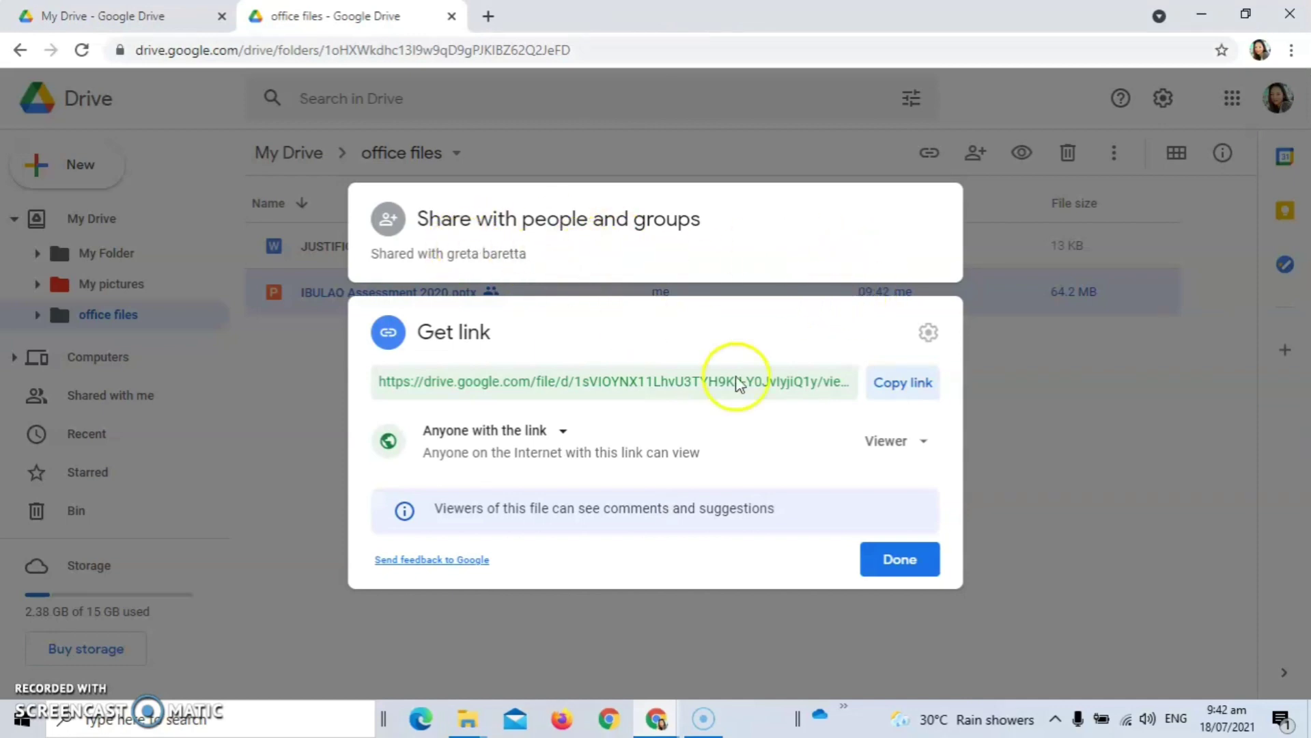
{"action": "left_click", "coordinate": [902, 559]}
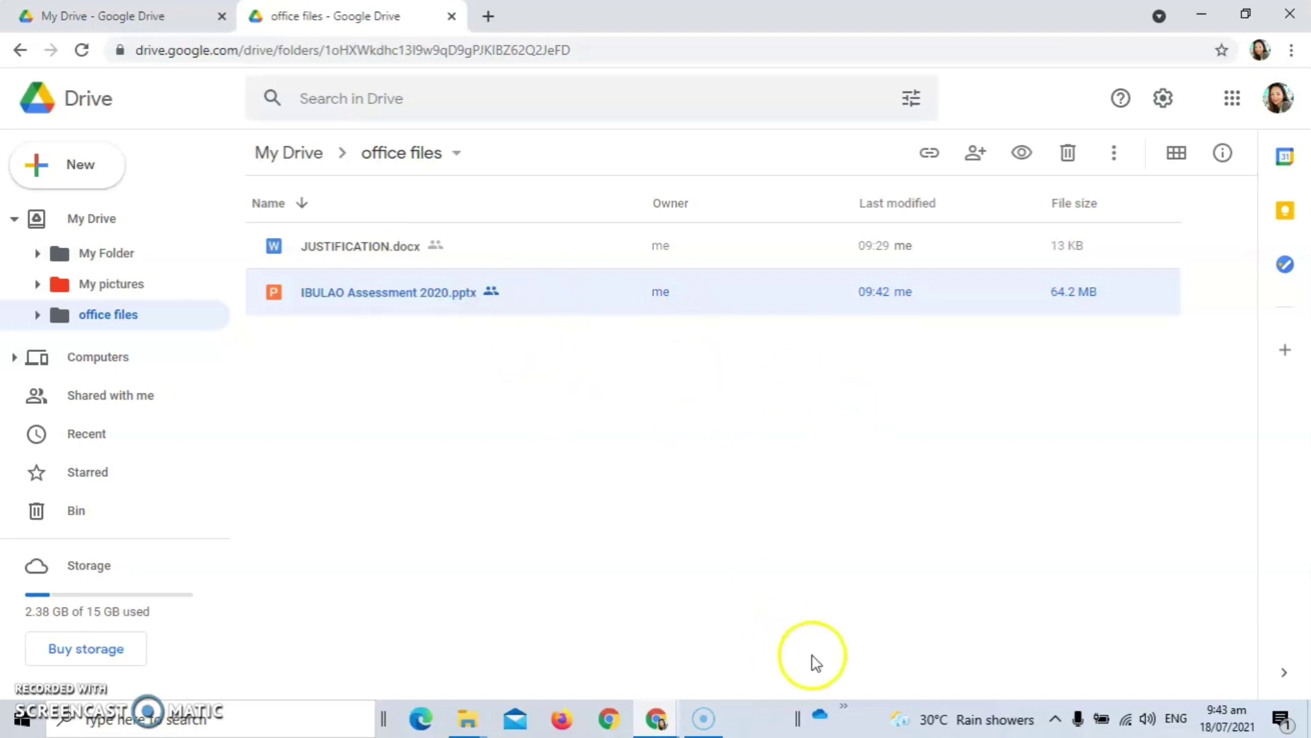
Step: Review the link access and the sharing settings of JUSTIFICATION.docx without changing them
{"action": "left_click", "coordinate": [595, 240]}
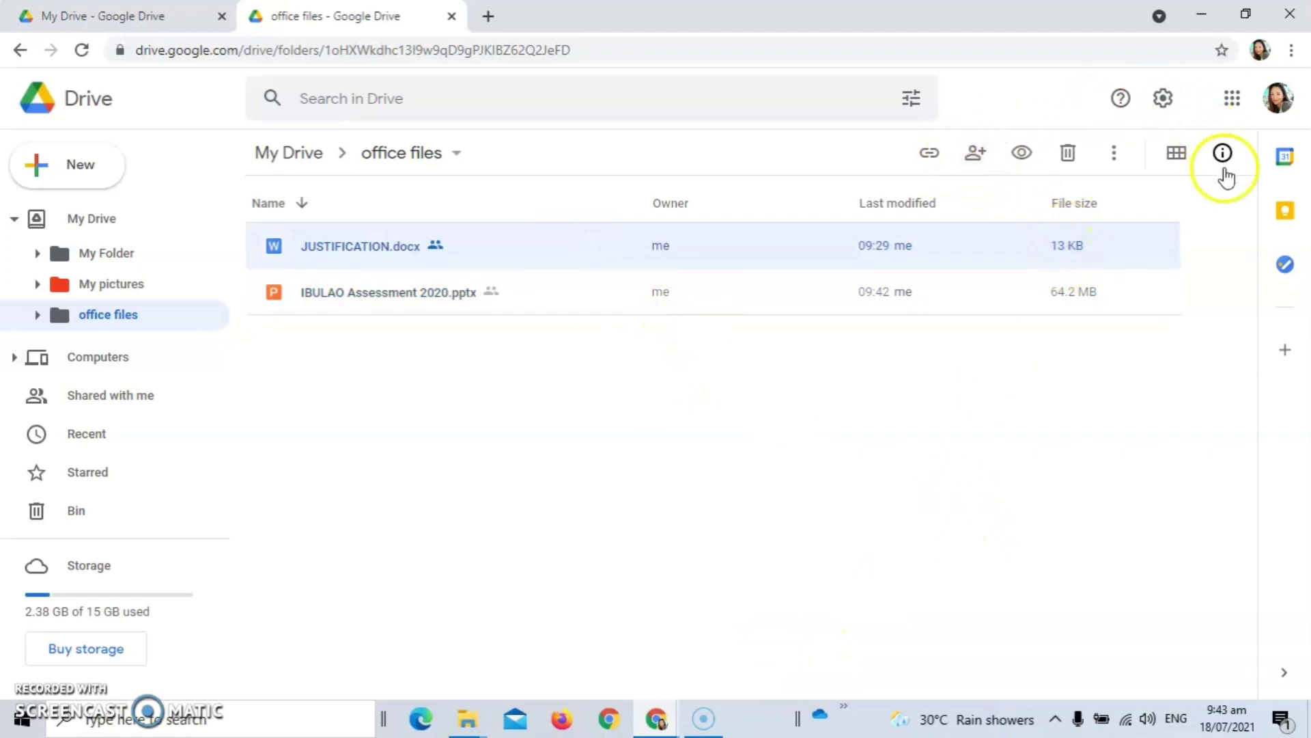
{"action": "left_click", "coordinate": [929, 154]}
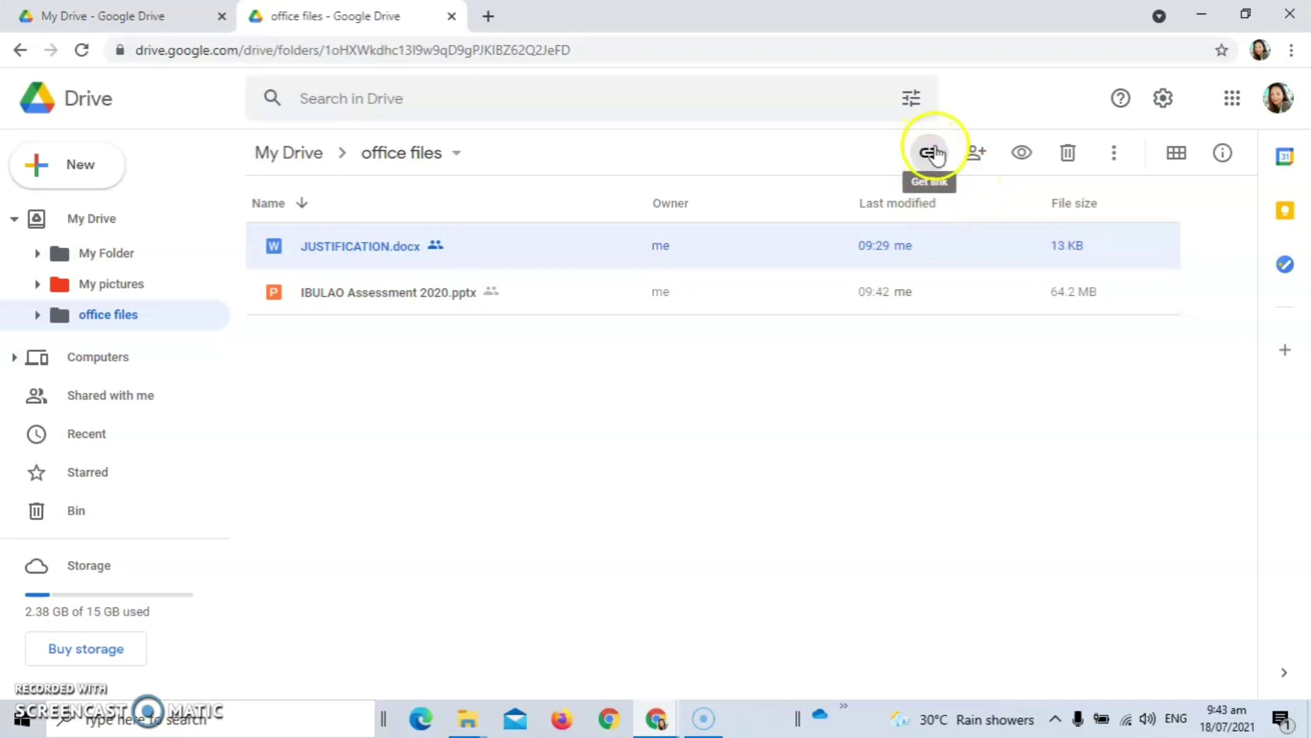
{"action": "left_click", "coordinate": [927, 155]}
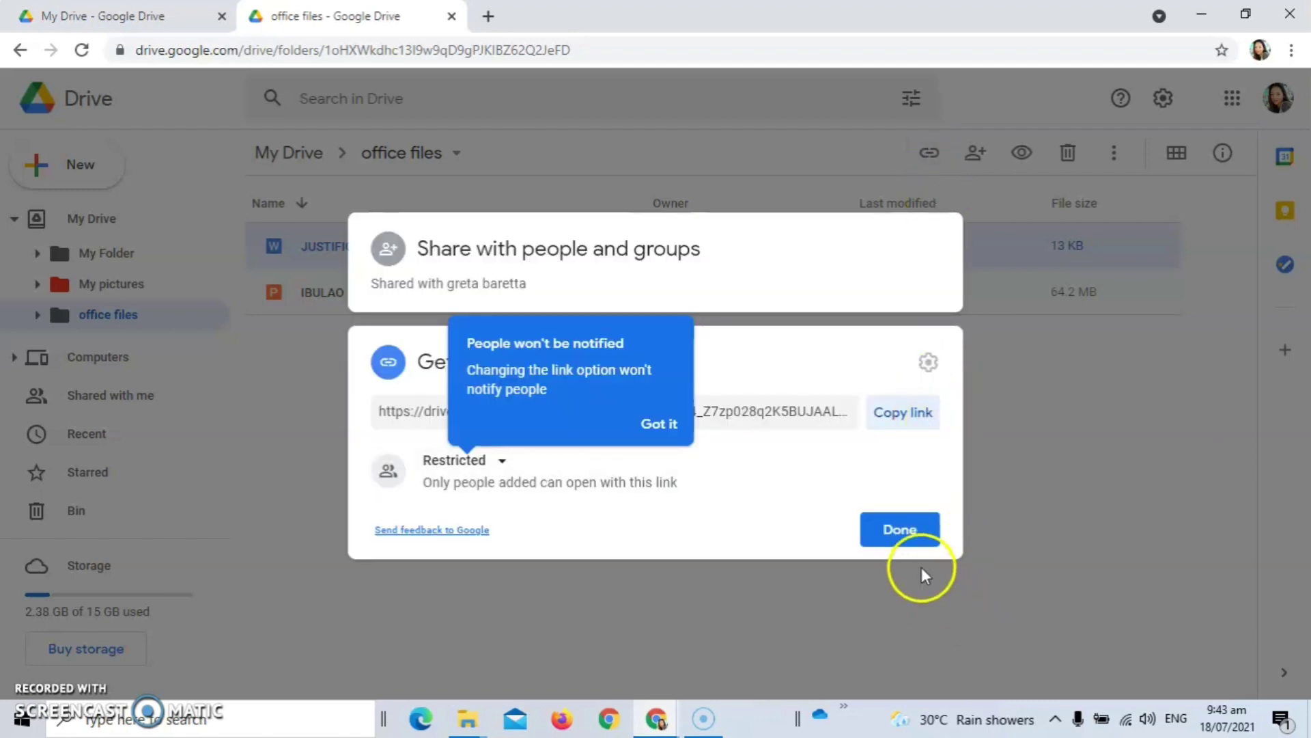
{"action": "left_click", "coordinate": [913, 538]}
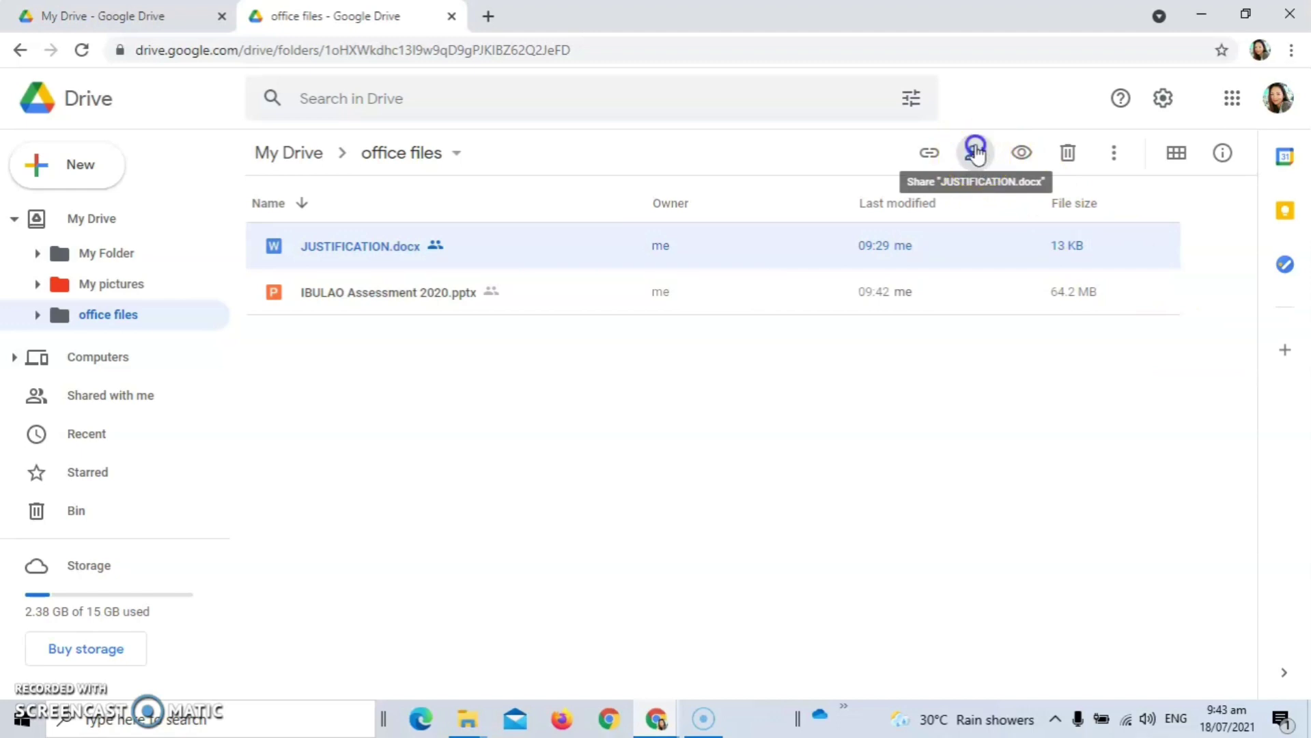
{"action": "left_click", "coordinate": [976, 152]}
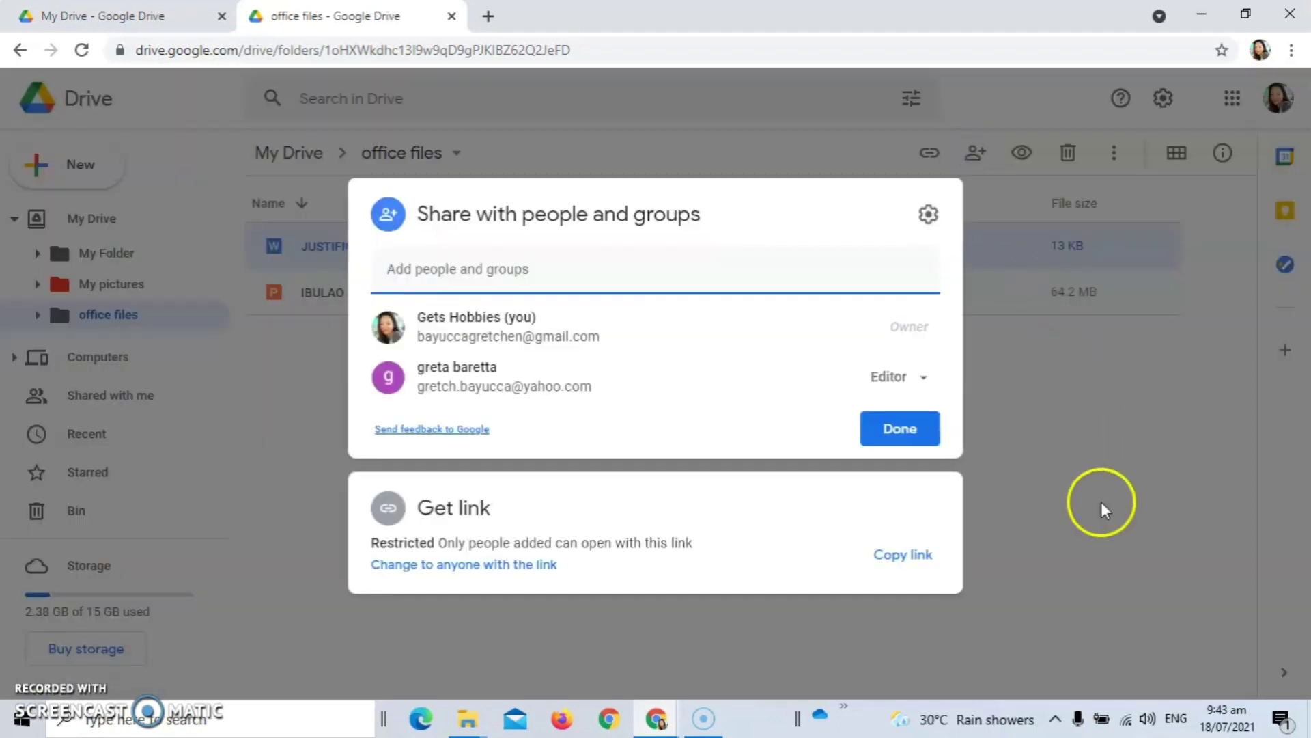
{"action": "left_click", "coordinate": [1083, 558]}
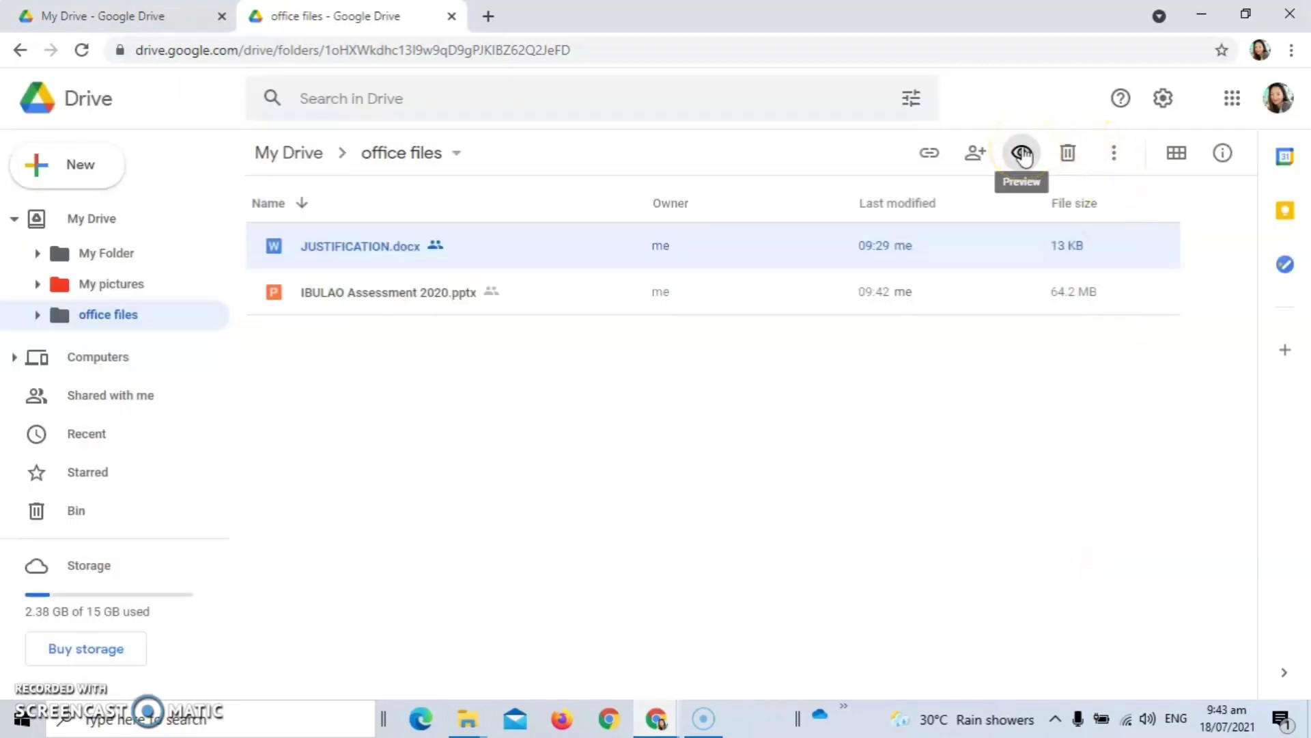
Step: Preview JUSTIFICATION.docx, return to the folder and examine the additional actions available for the file
{"action": "left_click", "coordinate": [1022, 152]}
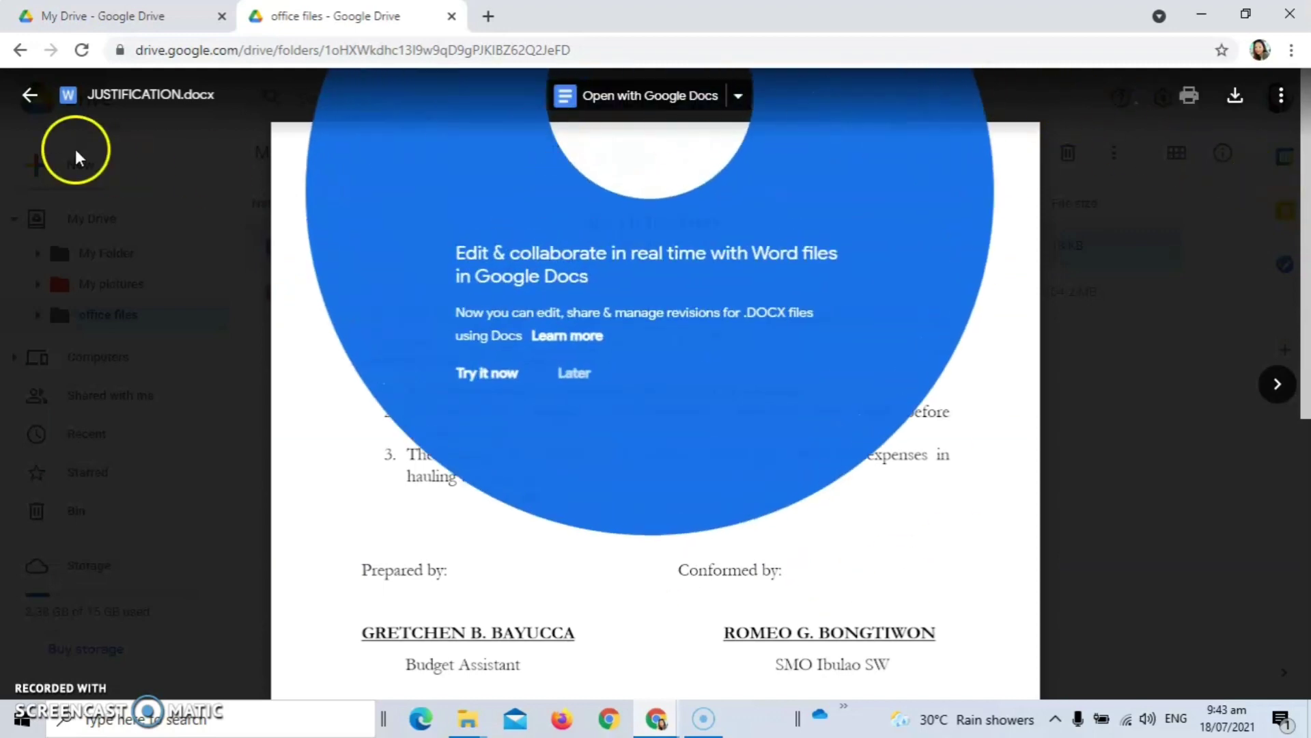
{"action": "left_click", "coordinate": [27, 95]}
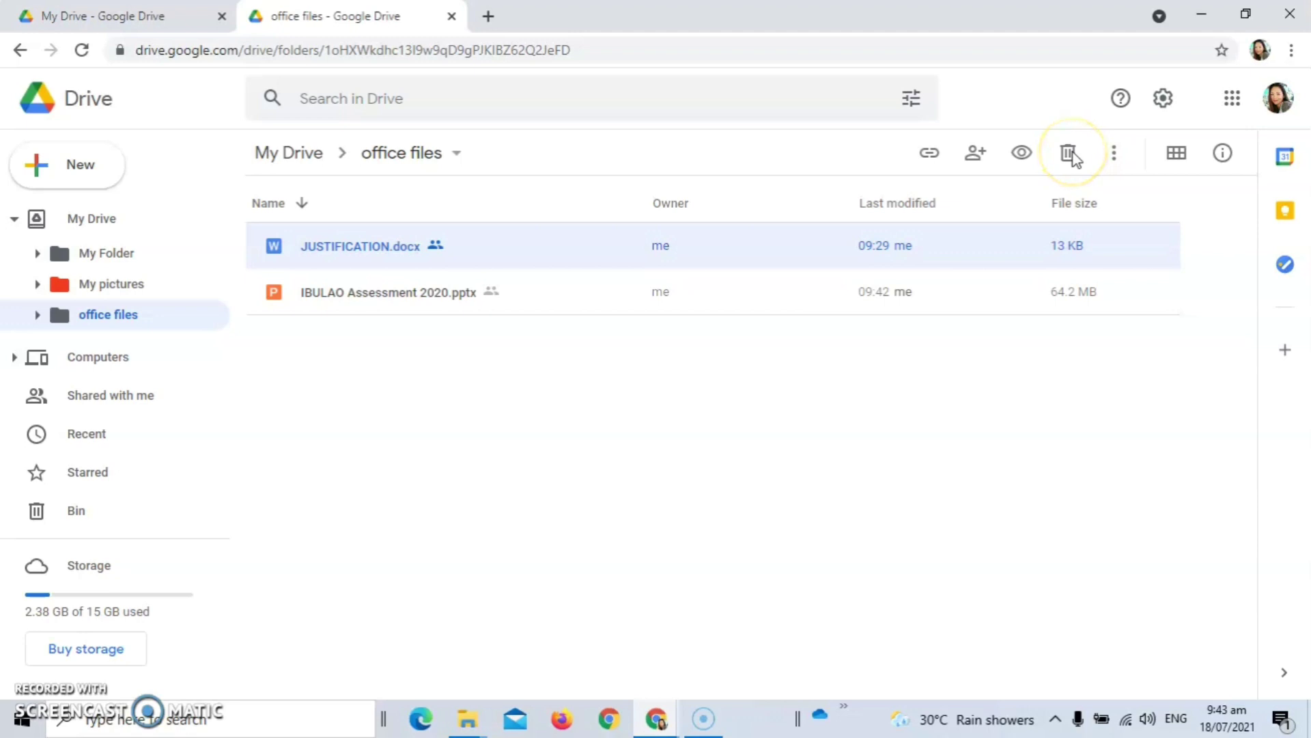
{"action": "left_click", "coordinate": [1116, 155]}
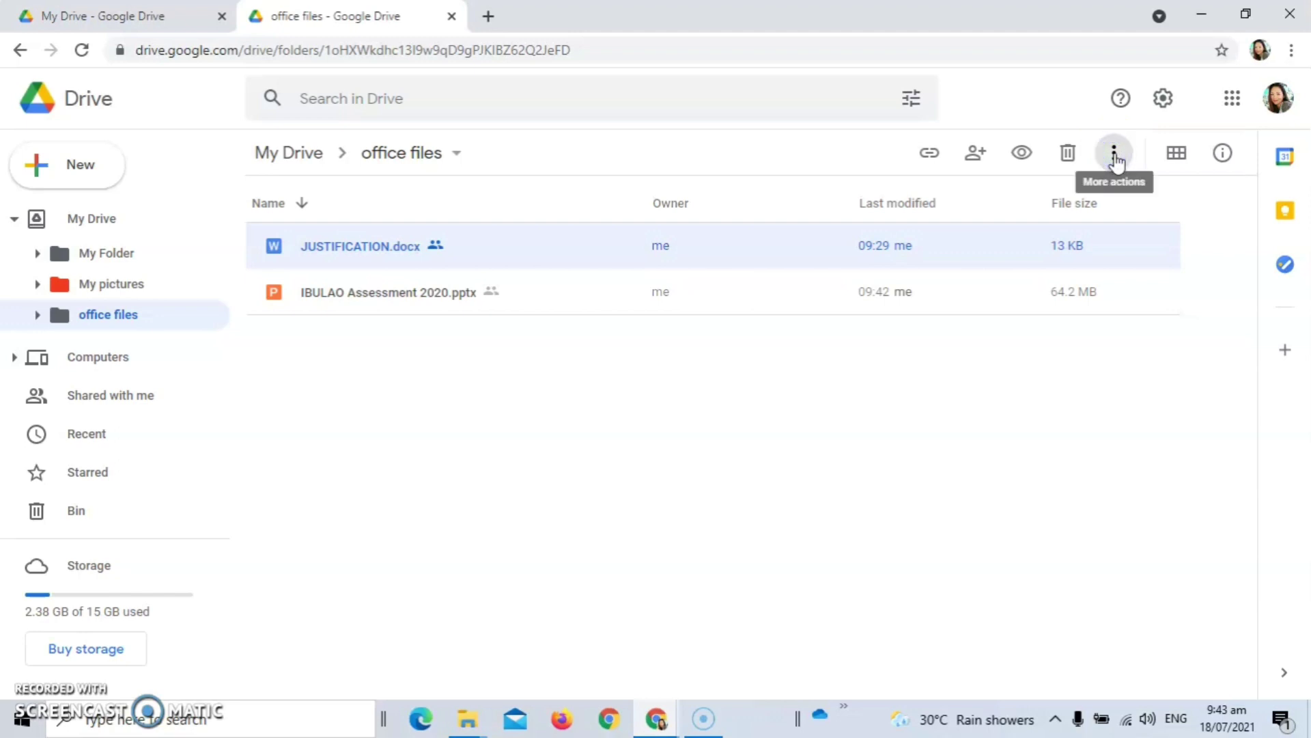
{"action": "left_click", "coordinate": [1115, 153]}
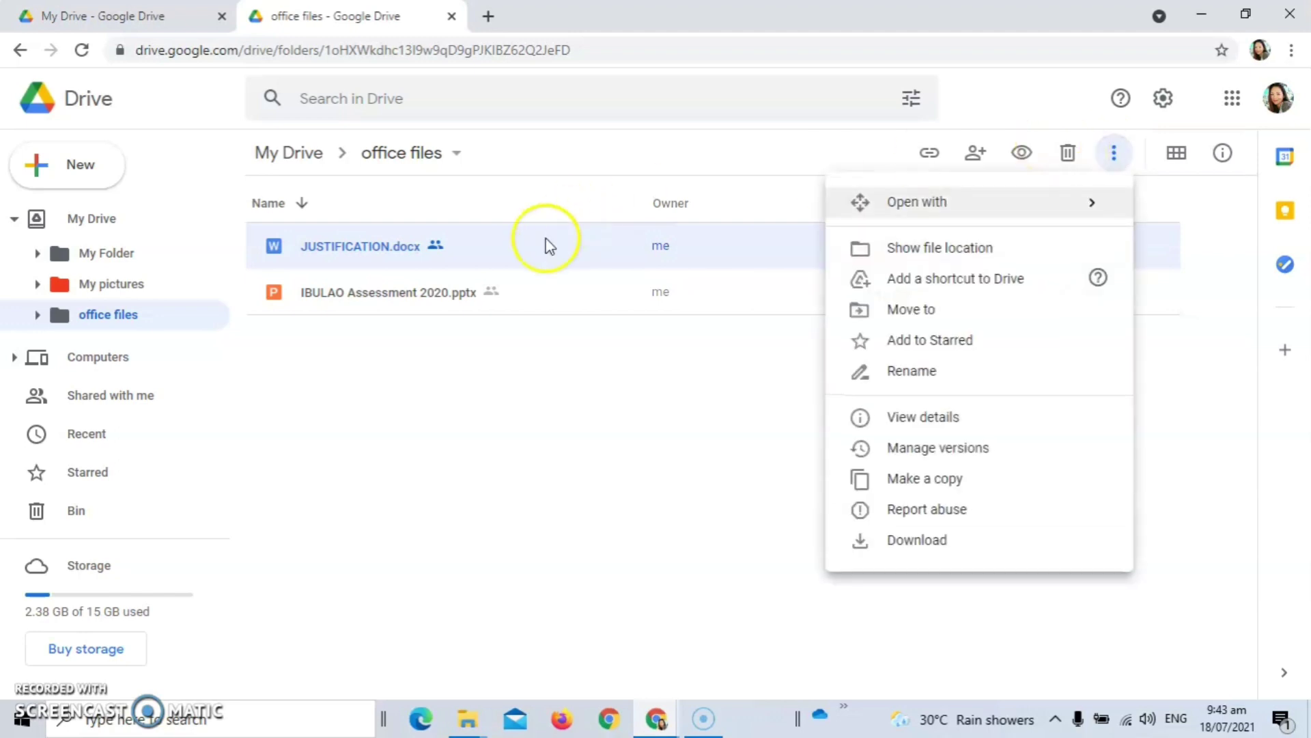
{"action": "left_click", "coordinate": [506, 478]}
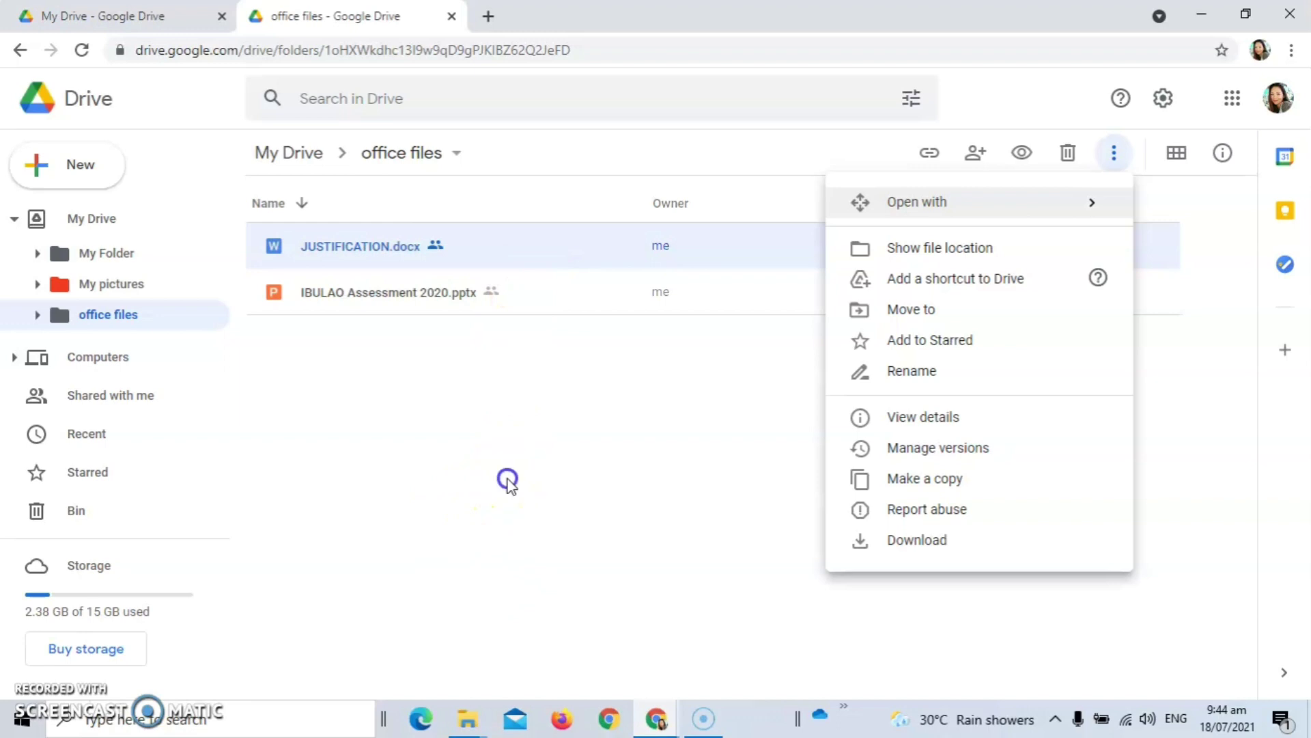
Step: Show the office files folder in grid layout and restore the list layout
{"action": "left_click", "coordinate": [1176, 153]}
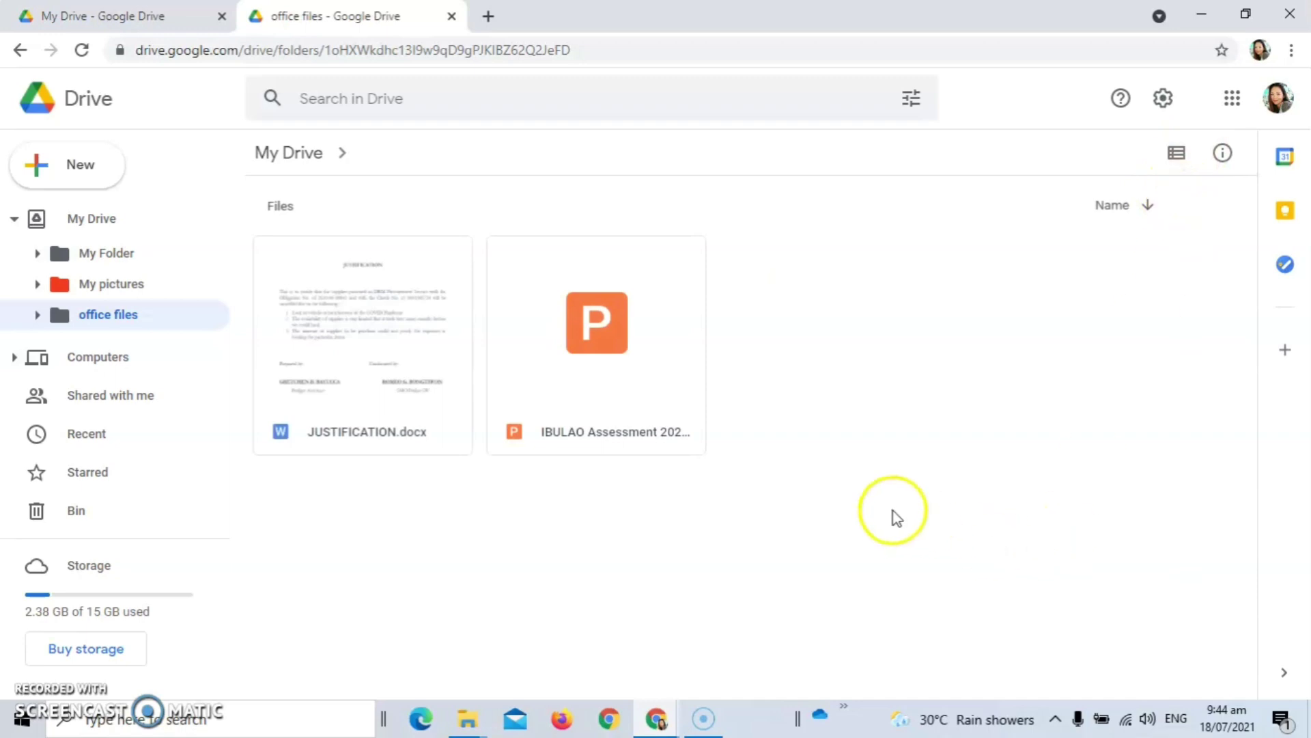
{"action": "left_click", "coordinate": [1176, 154]}
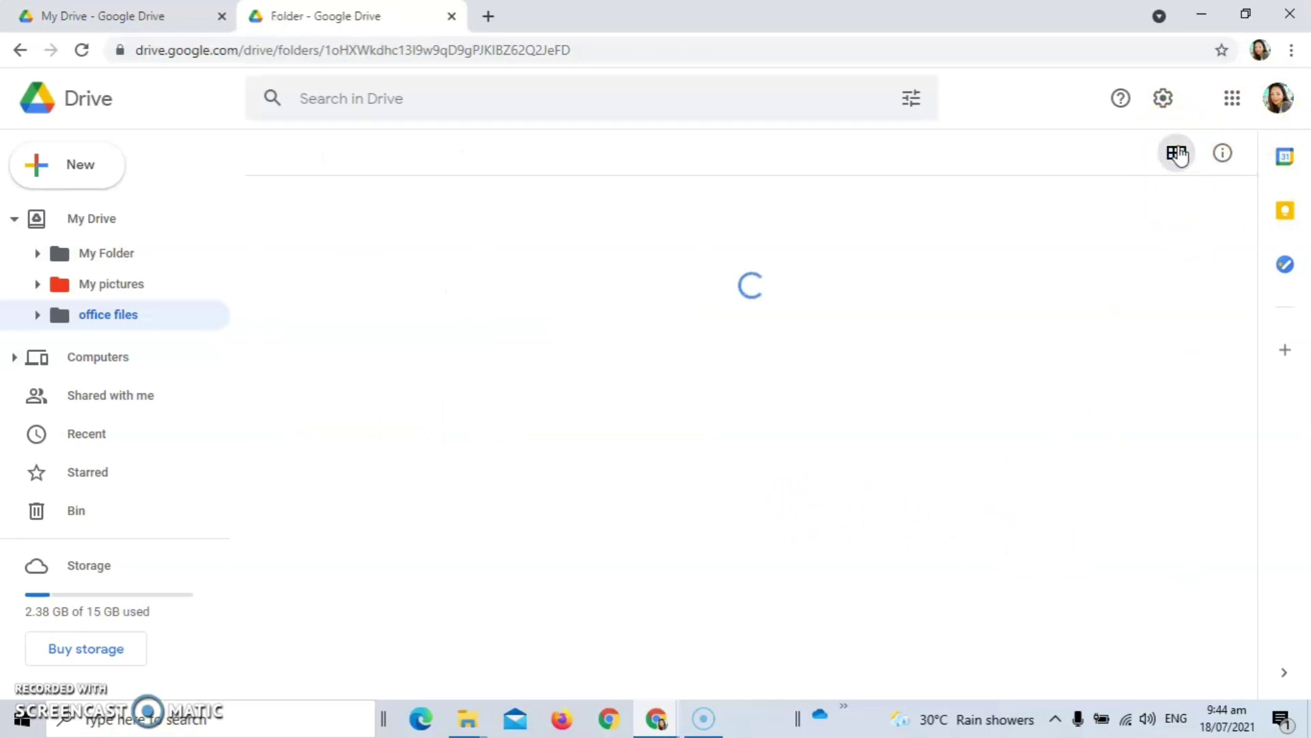
Step: Review the activity history of the office files folder and return to My Drive
{"action": "left_click", "coordinate": [1223, 153]}
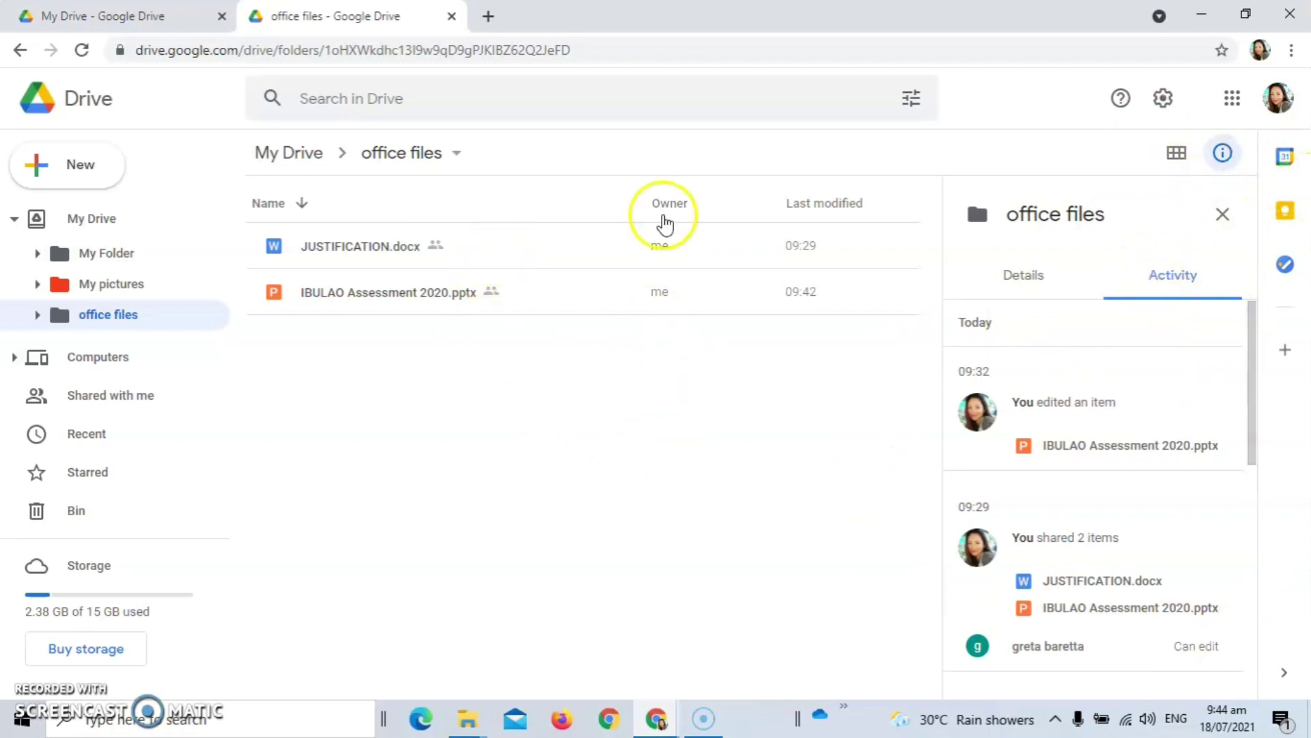
{"action": "left_click", "coordinate": [1226, 211]}
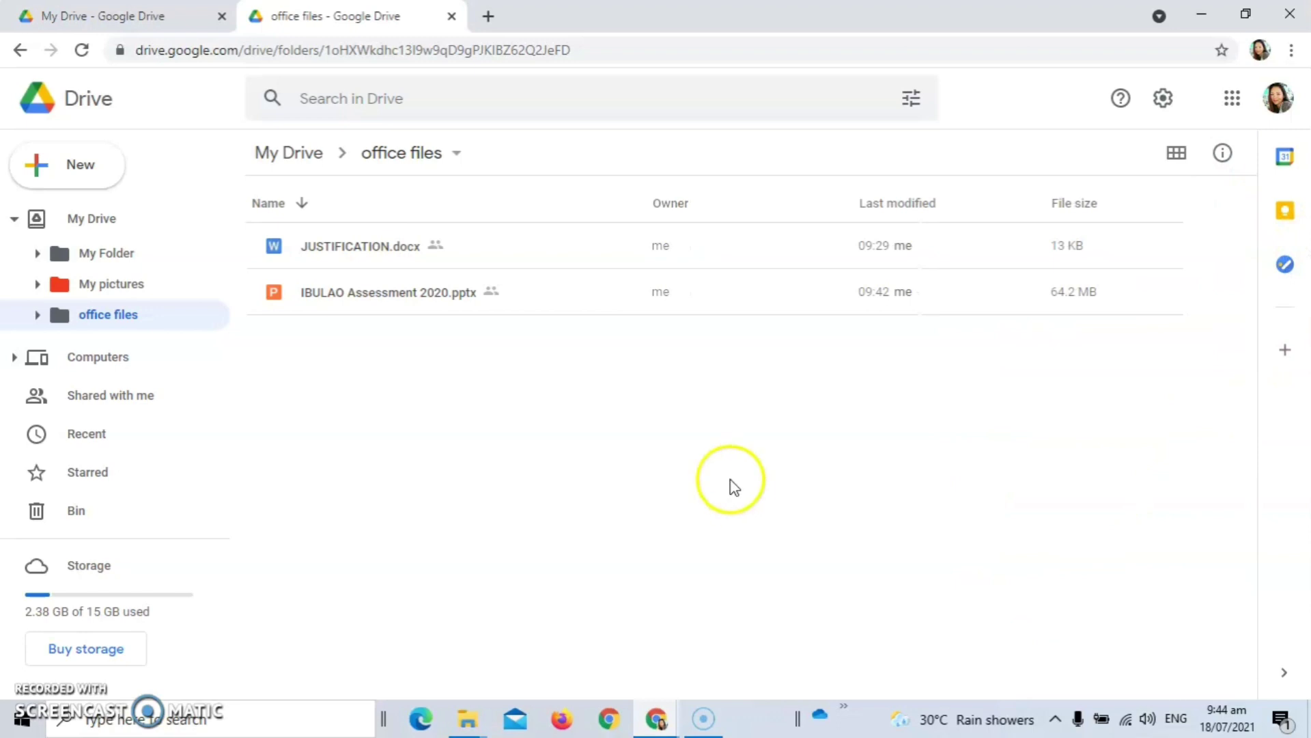
{"action": "left_click", "coordinate": [113, 222]}
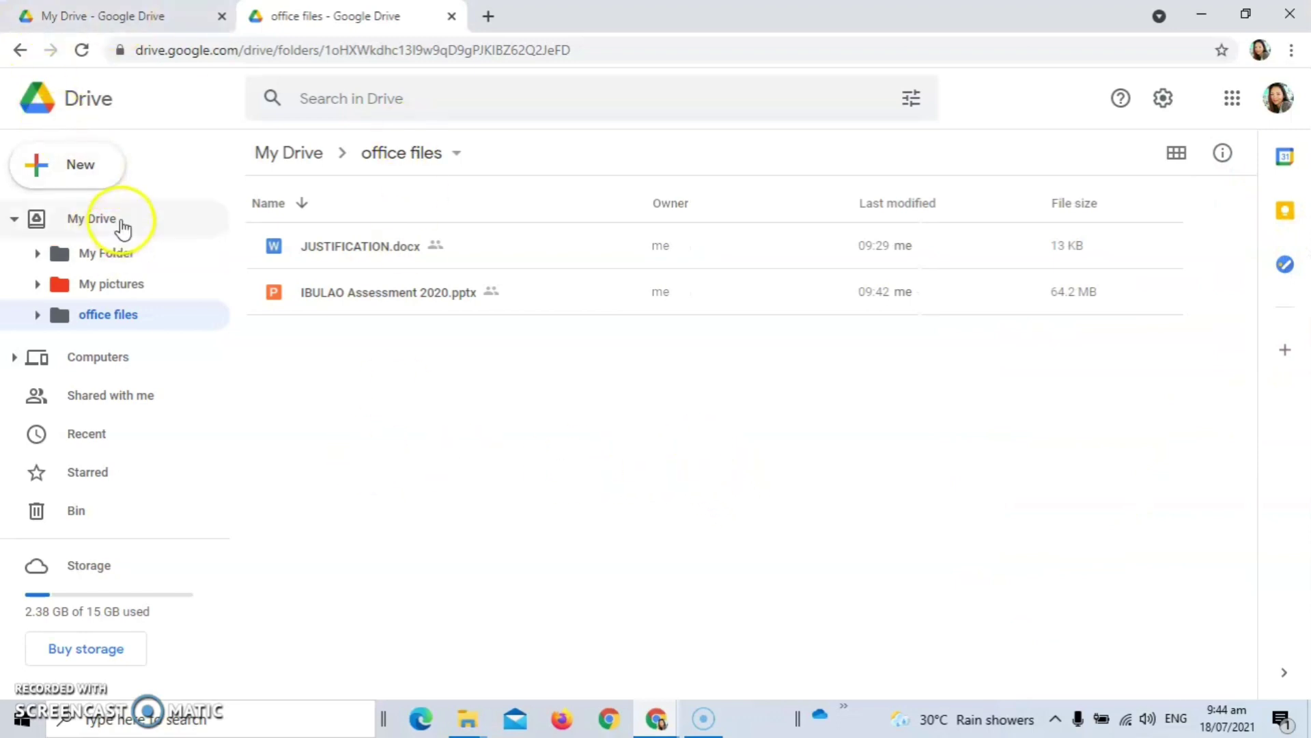